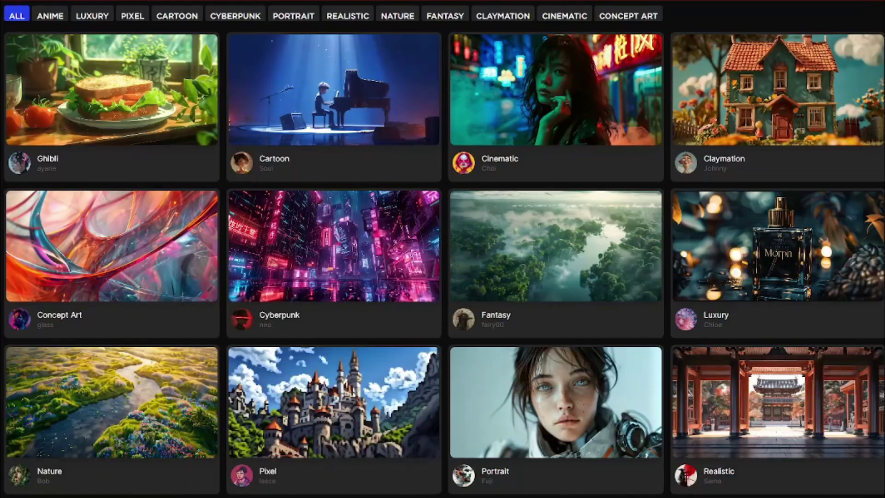
# Look through the Morph Studio home page and its Explore gallery of style templates
pyautogui.scroll(-2, 443, 258)
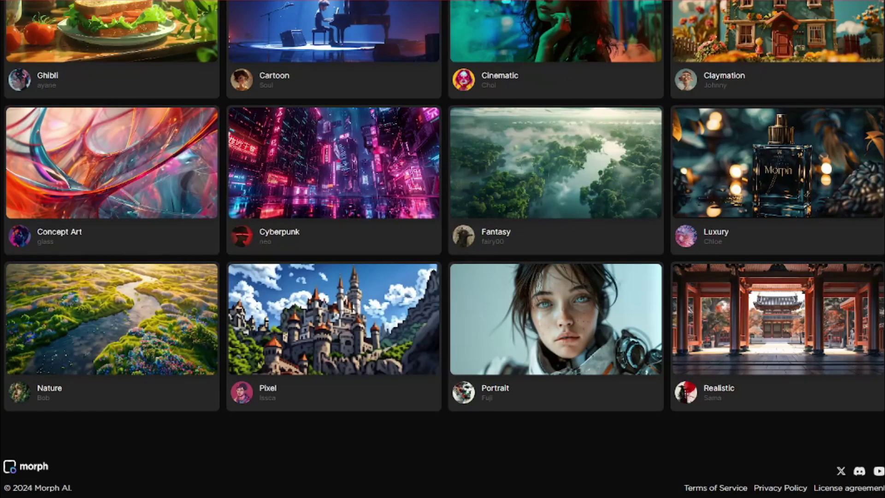
pyautogui.scroll(15, 443, 249)
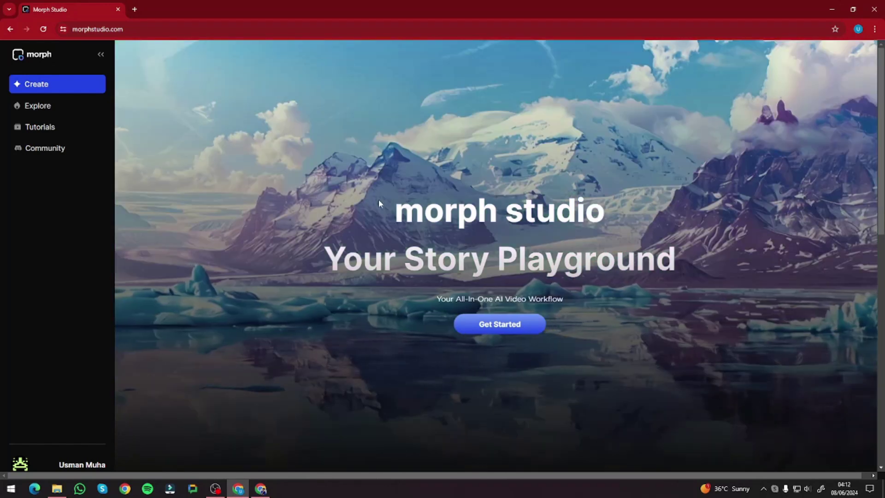
pyautogui.scroll(-3, 237, 288)
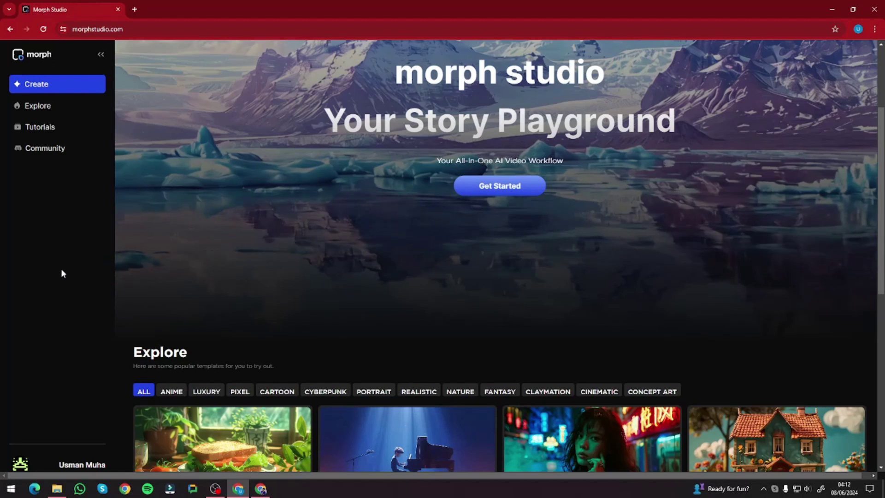
pyautogui.scroll(-3, 57, 258)
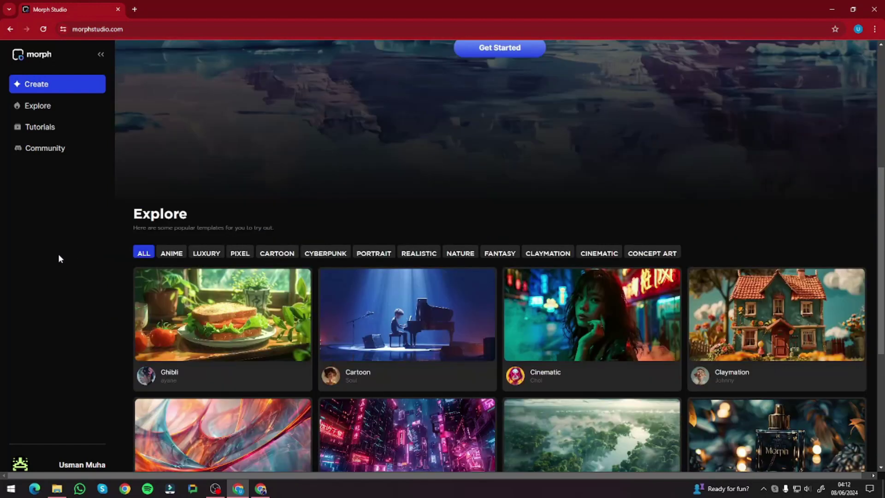
pyautogui.scroll(6, 58, 256)
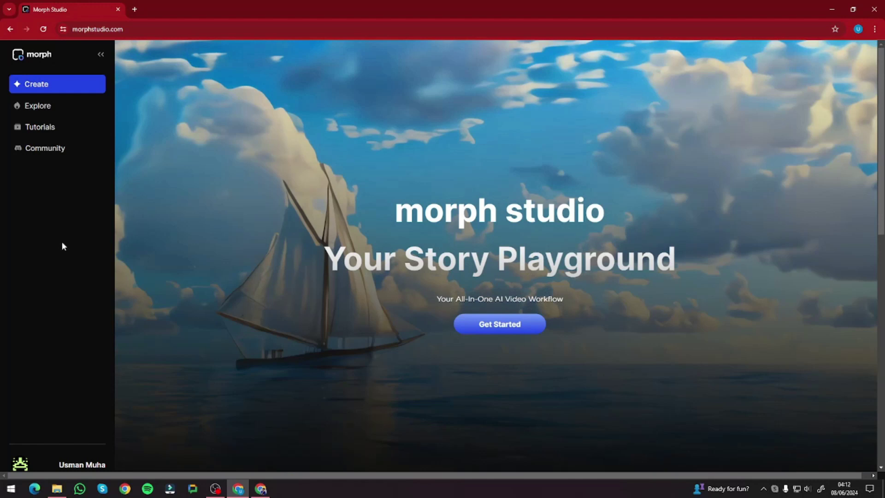
pyautogui.scroll(-5, 60, 240)
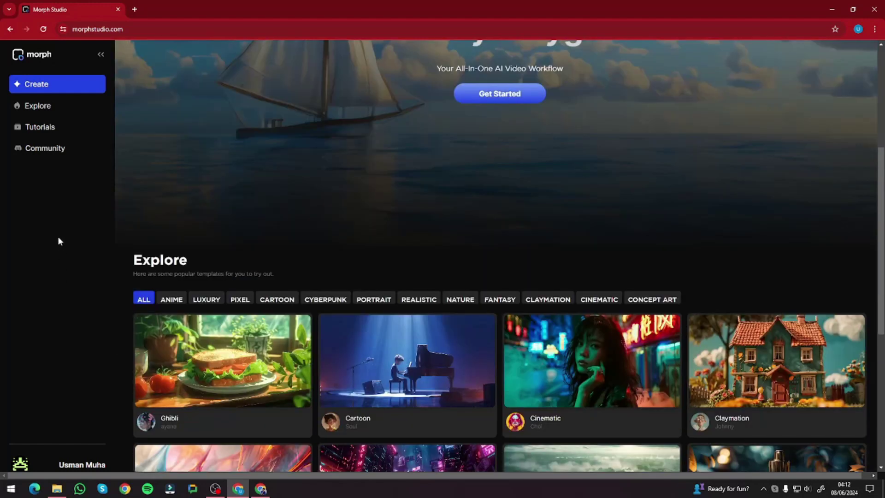
pyautogui.scroll(-2, 58, 241)
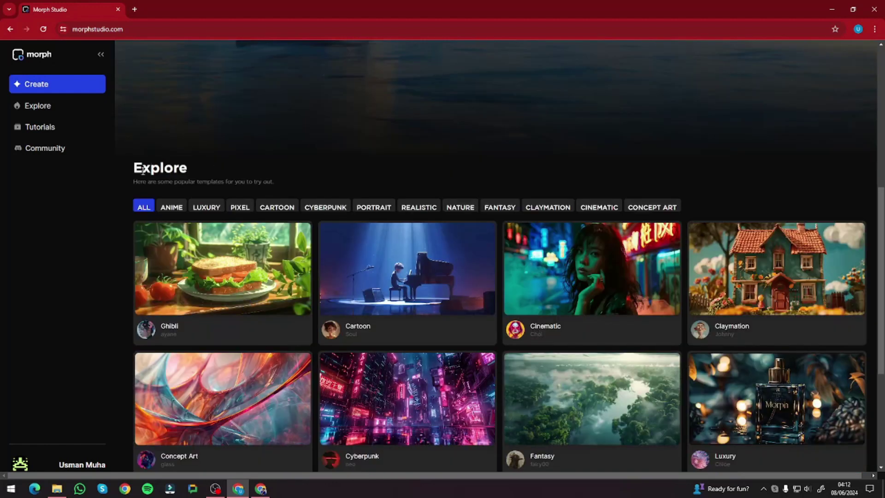
pyautogui.scroll(-5, 165, 232)
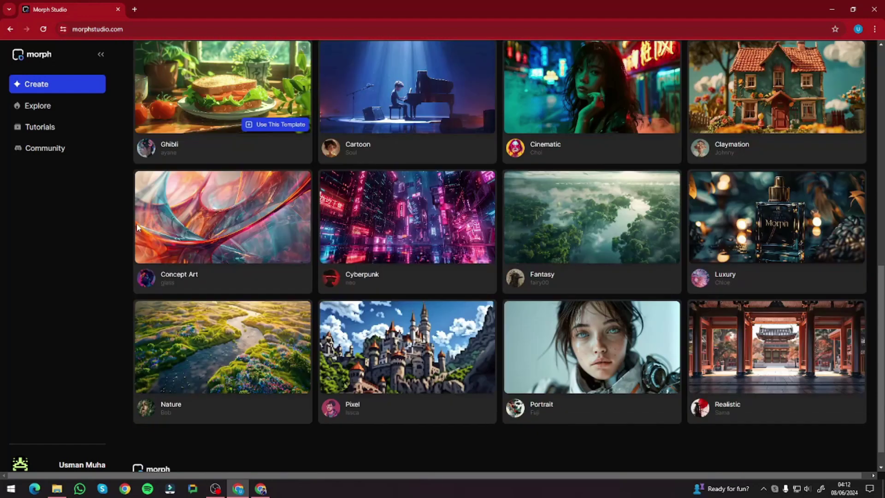
pyautogui.scroll(2, 184, 232)
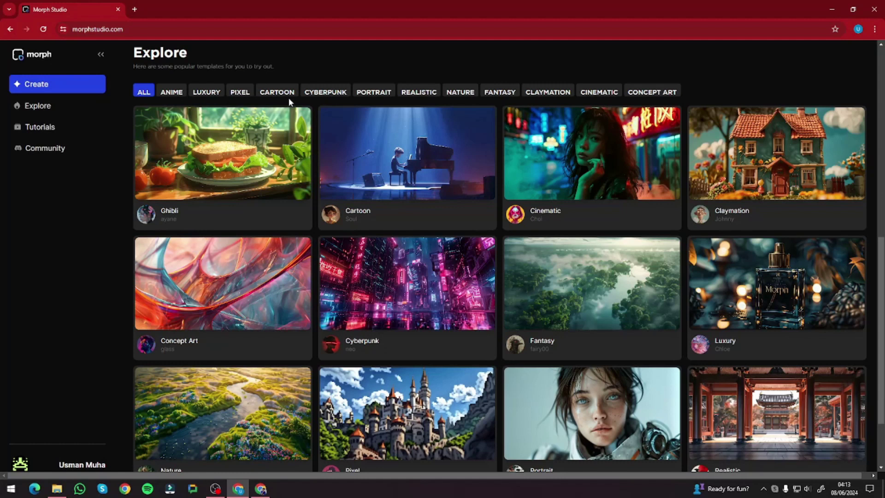
pyautogui.moveTo(302, 136)
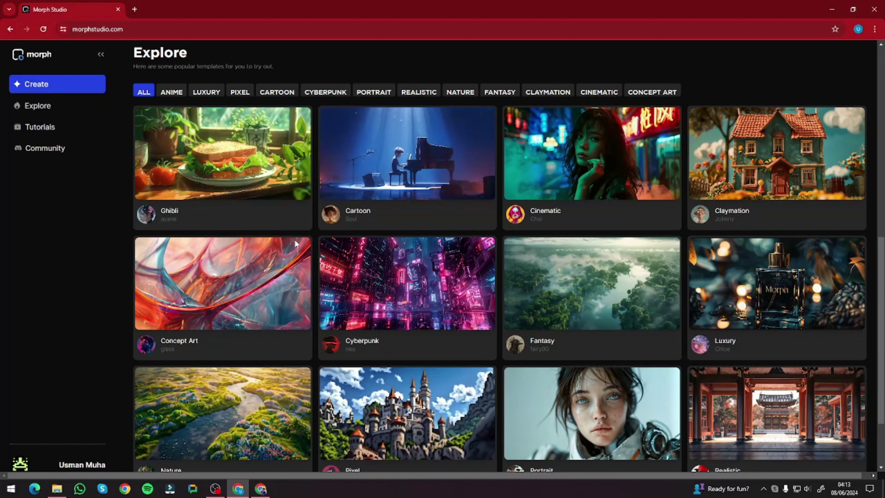
pyautogui.moveTo(173, 251)
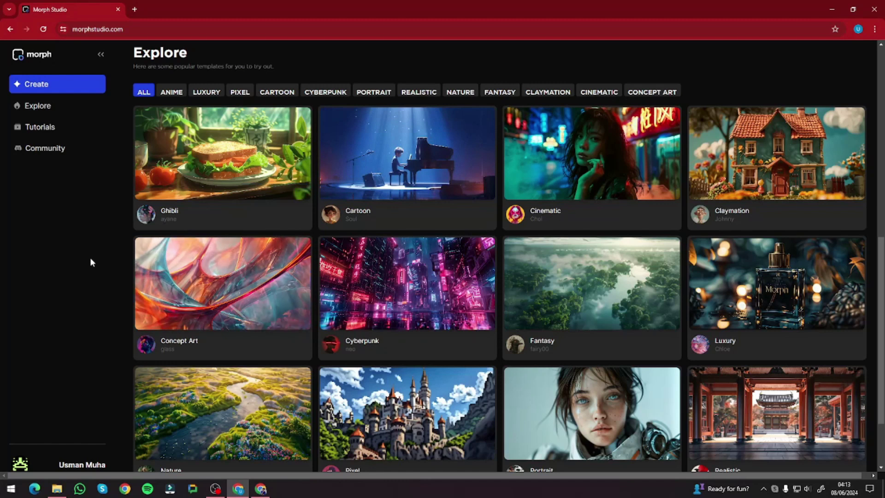
pyautogui.scroll(10, 93, 257)
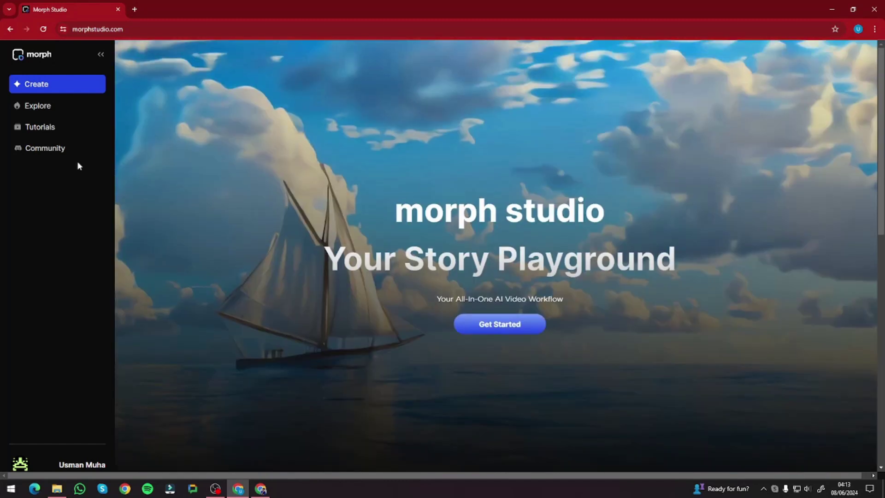
# Create a new project with a 16:9 aspect ratio, naming it with the account holder's first name
pyautogui.click(85, 87)
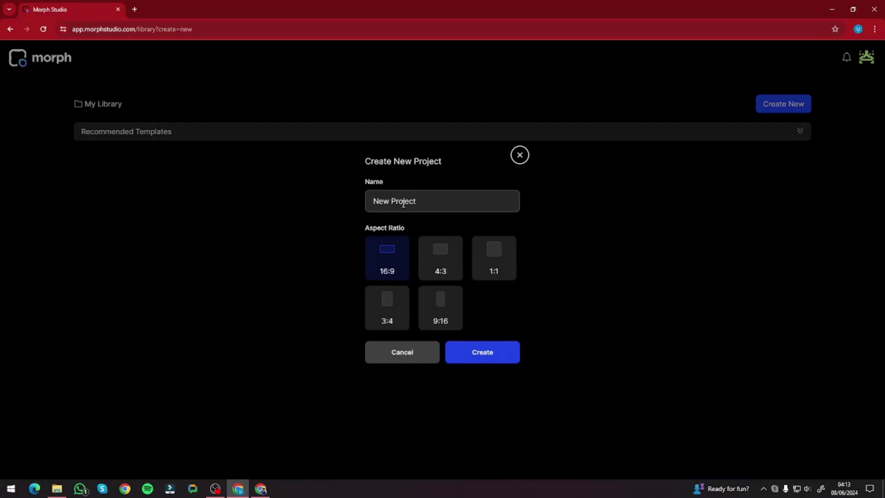
pyautogui.doubleClick(421, 201)
pyautogui.hotkey('ctrl', 'a')
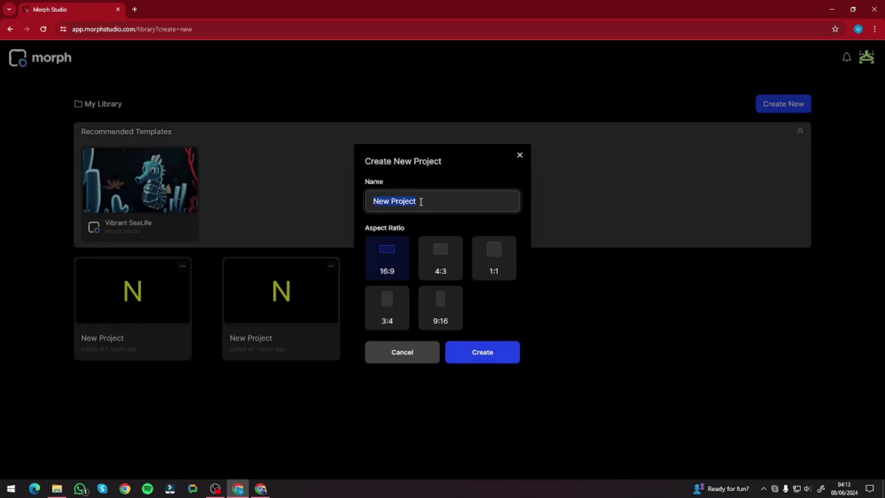
pyautogui.write('Usman')
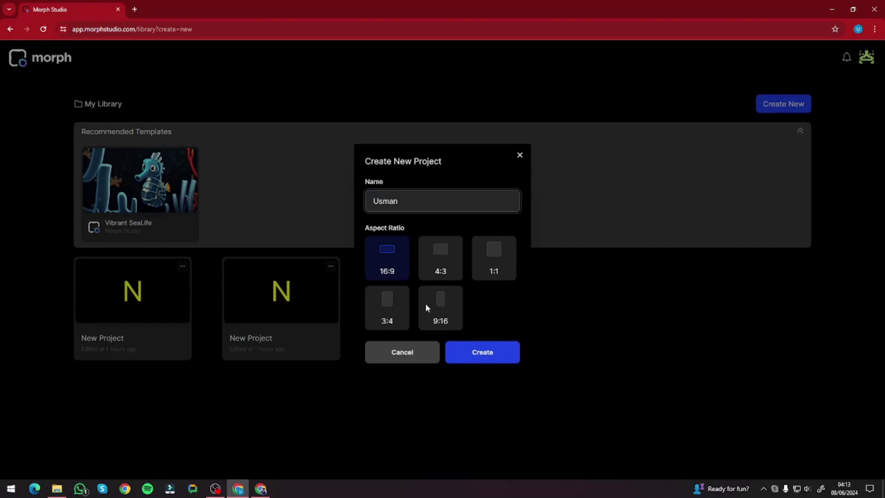
pyautogui.click(386, 267)
pyautogui.click(483, 358)
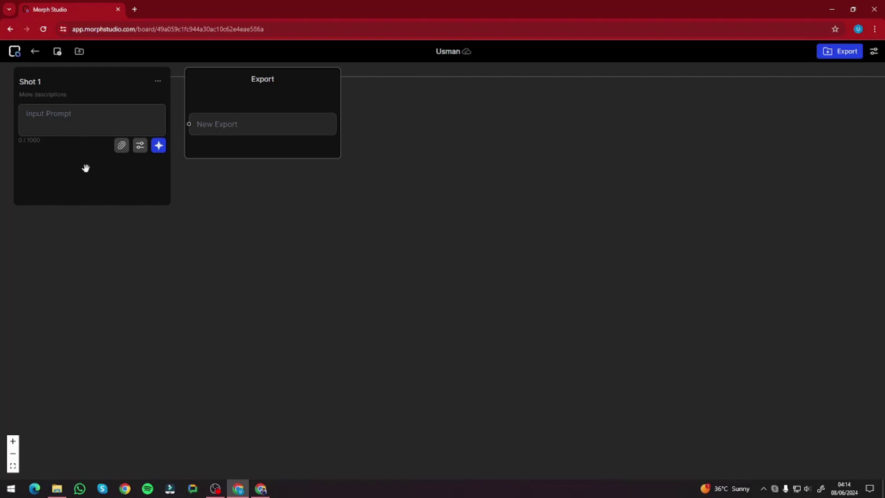
# Add three extra shot cards to the board and undo the additions
pyautogui.click(58, 58)
pyautogui.click(58, 57)
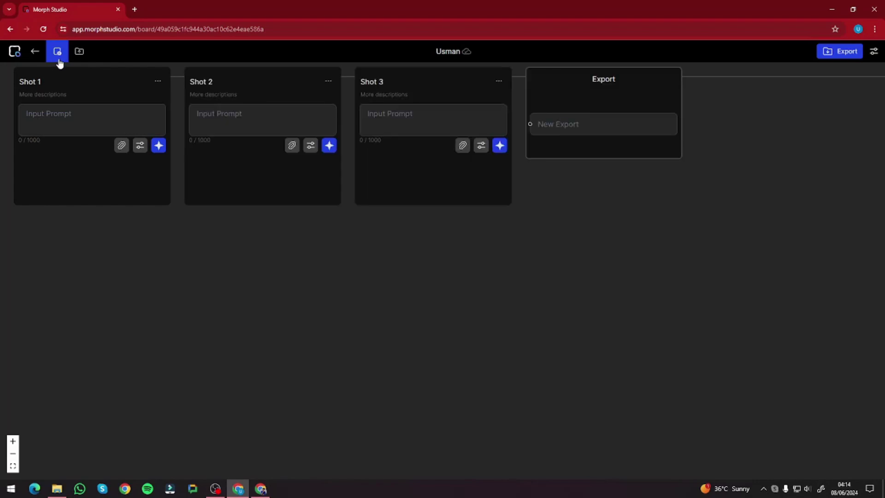
pyautogui.click(58, 60)
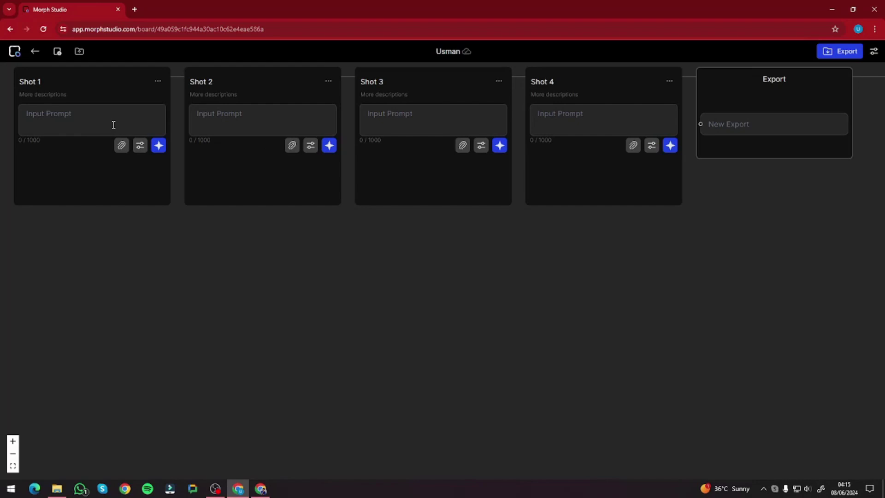
pyautogui.hotkey('ctrl', 'z')
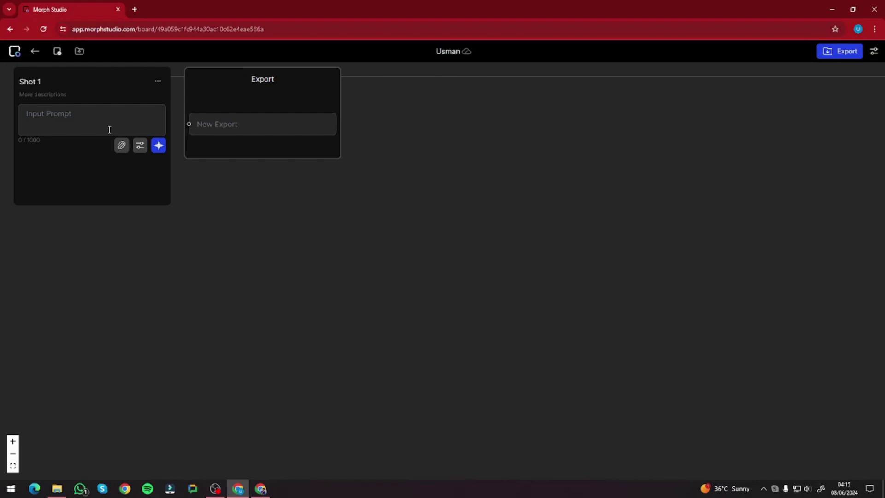
# Open the generation settings of Shot 1 and choose the Text-to-Video-Morph-0.1 model
pyautogui.click(54, 122)
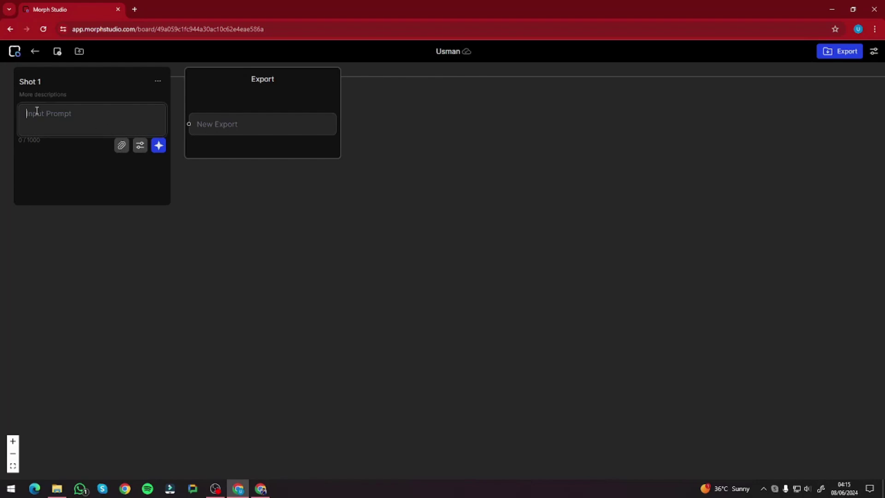
pyautogui.click(141, 146)
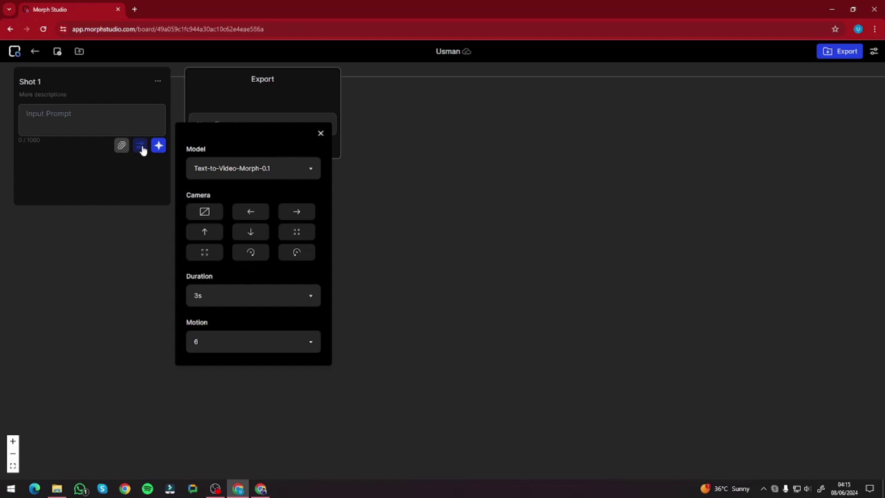
pyautogui.click(271, 167)
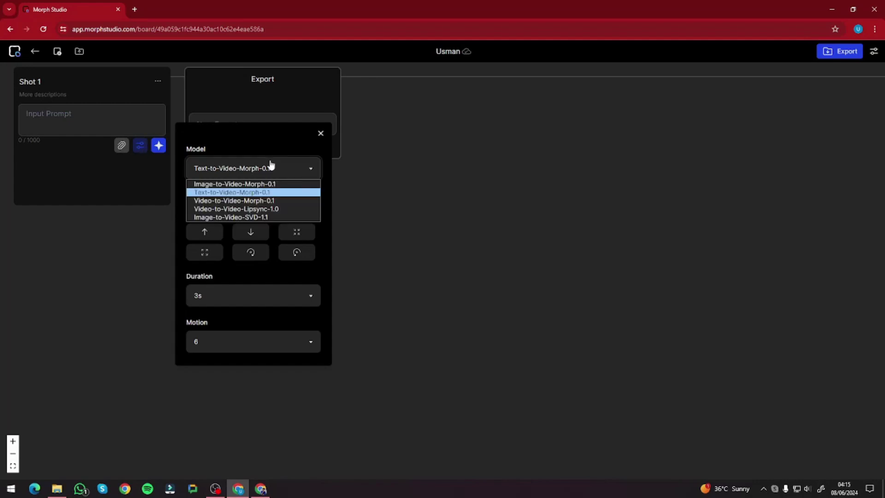
pyautogui.click(262, 192)
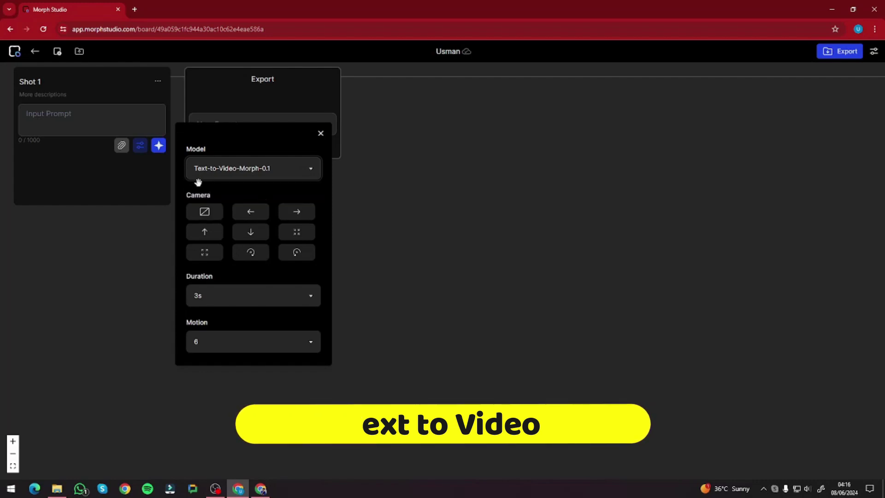
# Try each camera option for Shot 1, from static through the pans, zooms and rotations, and deselect the last one
pyautogui.click(209, 212)
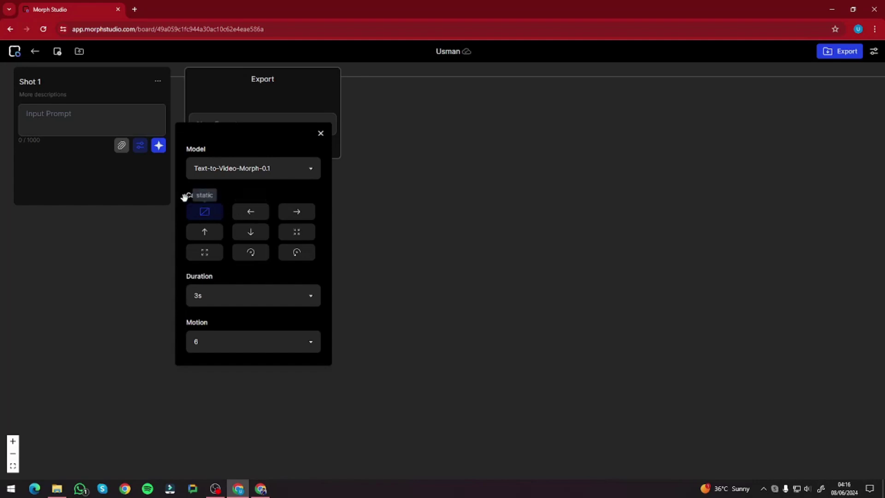
pyautogui.click(243, 213)
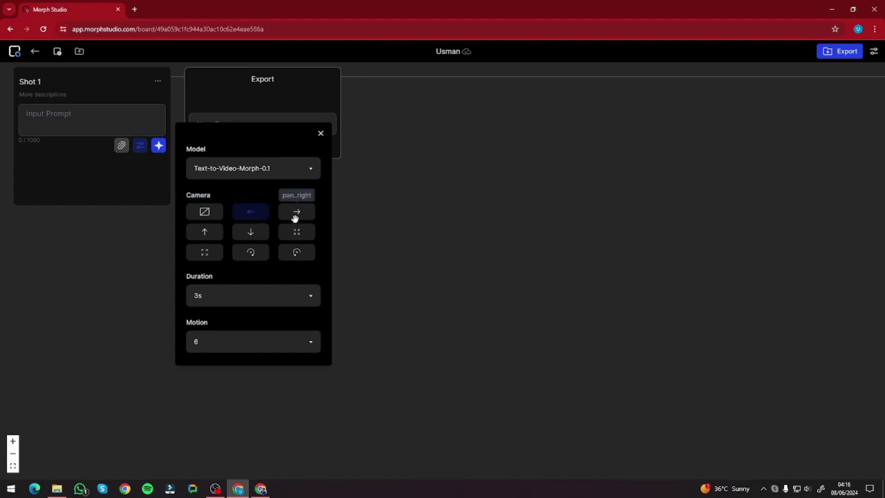
pyautogui.click(296, 216)
pyautogui.click(209, 232)
pyautogui.click(249, 234)
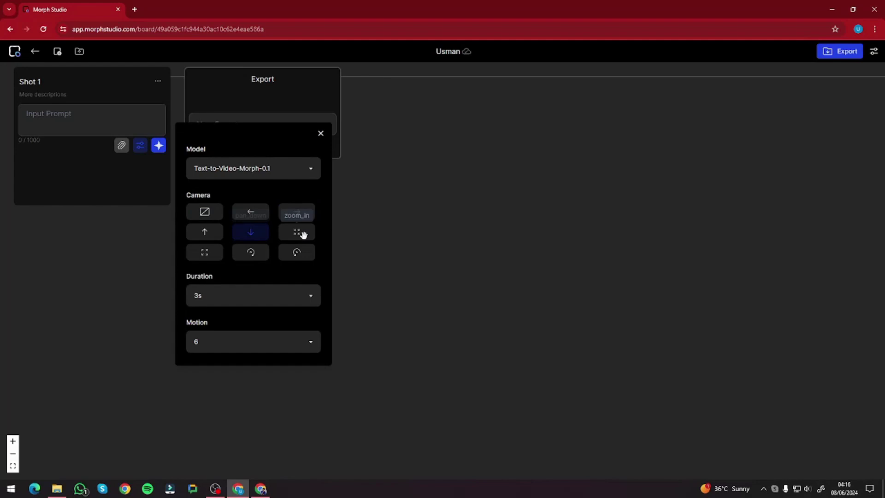
pyautogui.click(302, 233)
pyautogui.click(204, 254)
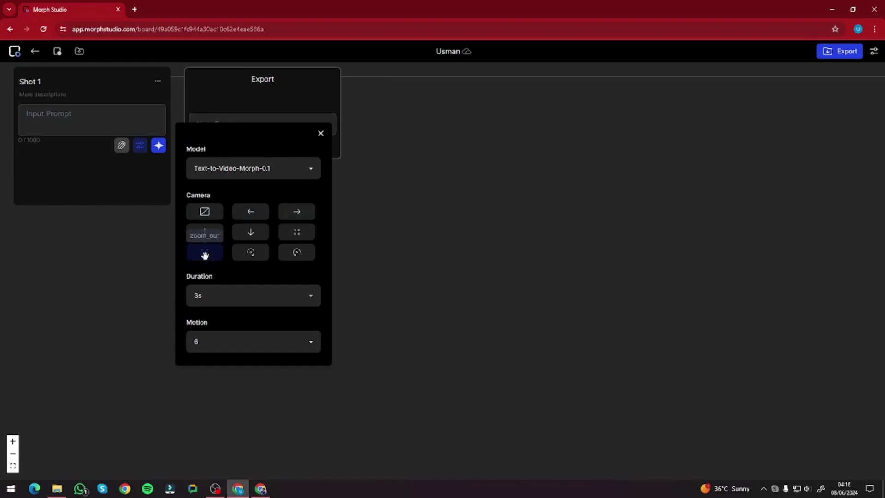
pyautogui.click(249, 252)
pyautogui.click(294, 252)
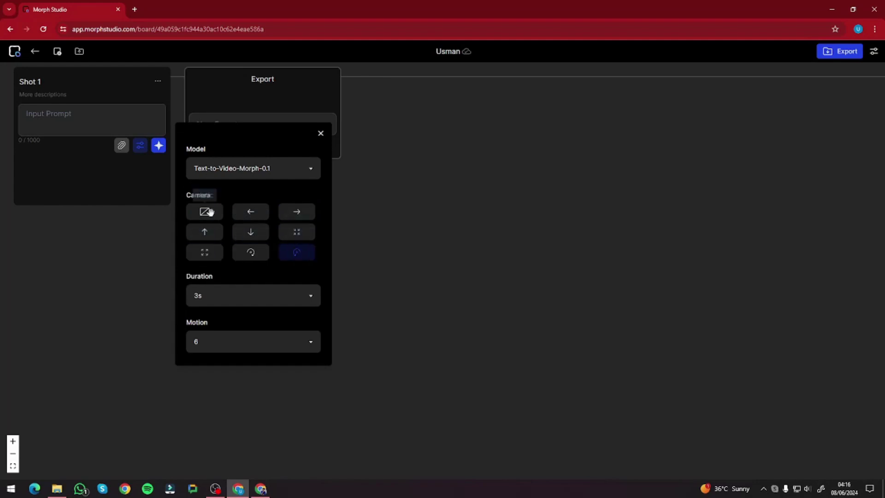
pyautogui.click(297, 256)
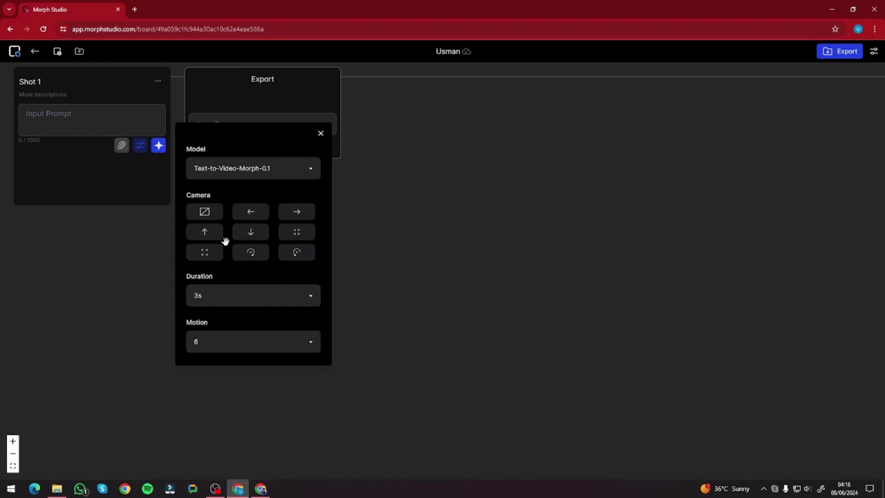
# Set Shot 1's duration to 5s and its motion to 6, and close the settings
pyautogui.click(230, 295)
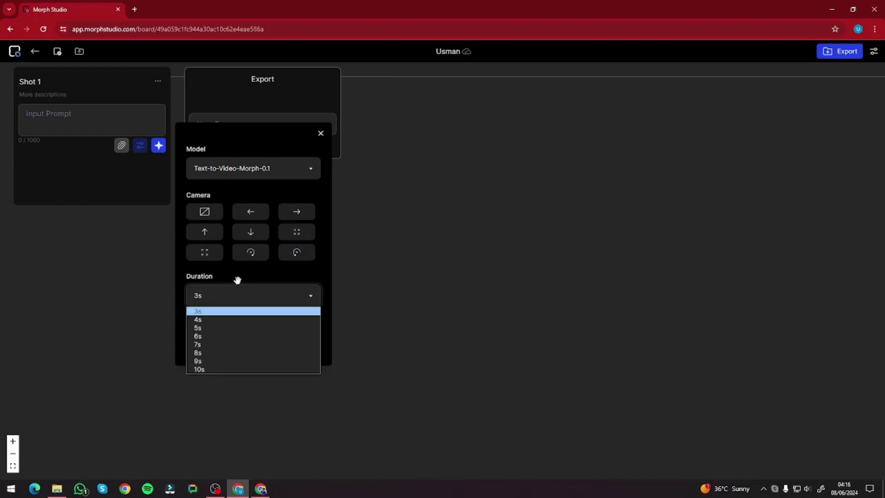
pyautogui.click(208, 369)
pyautogui.click(222, 300)
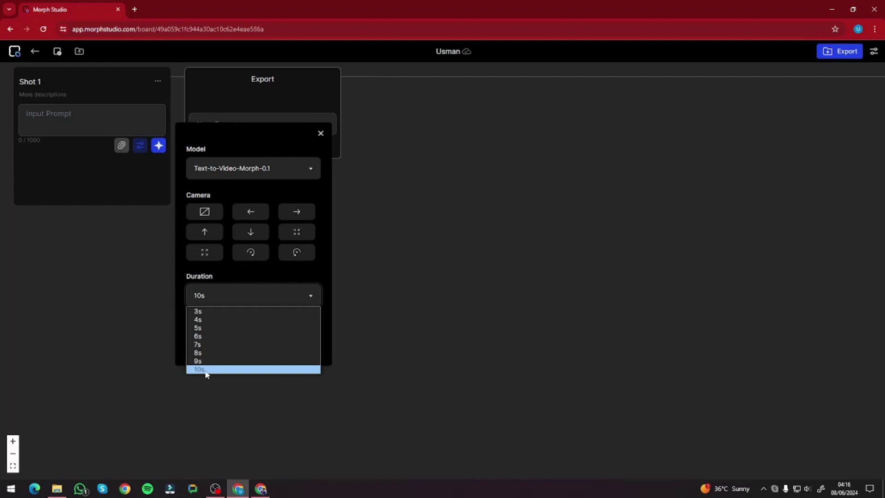
pyautogui.click(208, 328)
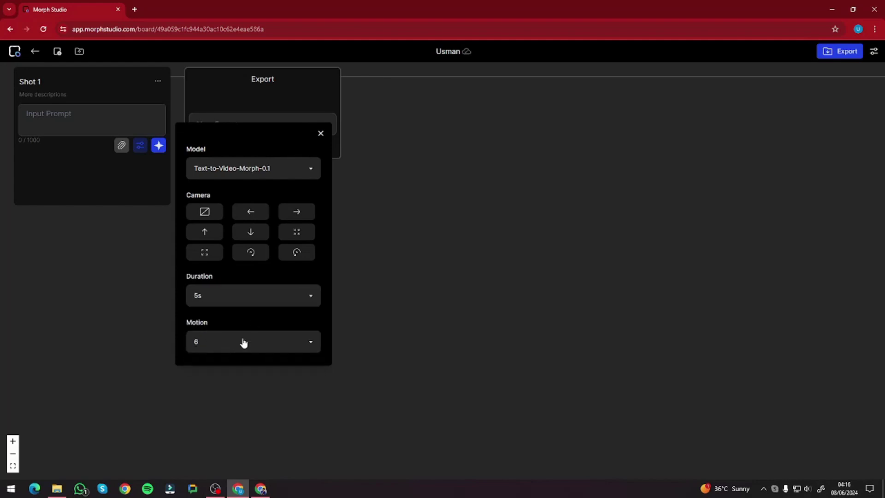
pyautogui.click(213, 341)
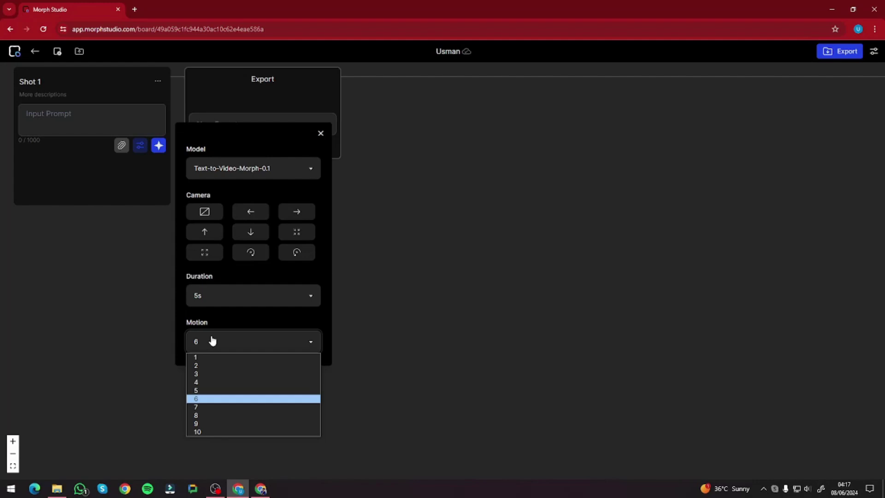
pyautogui.click(209, 399)
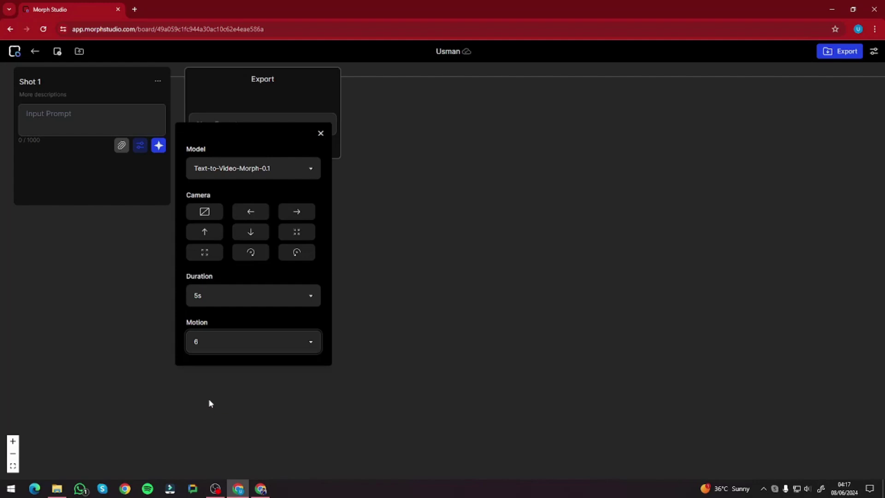
pyautogui.click(321, 134)
# Enter the prompt "Old man reading in a cozy chair" for Shot 1, without attaching a file
pyautogui.click(122, 147)
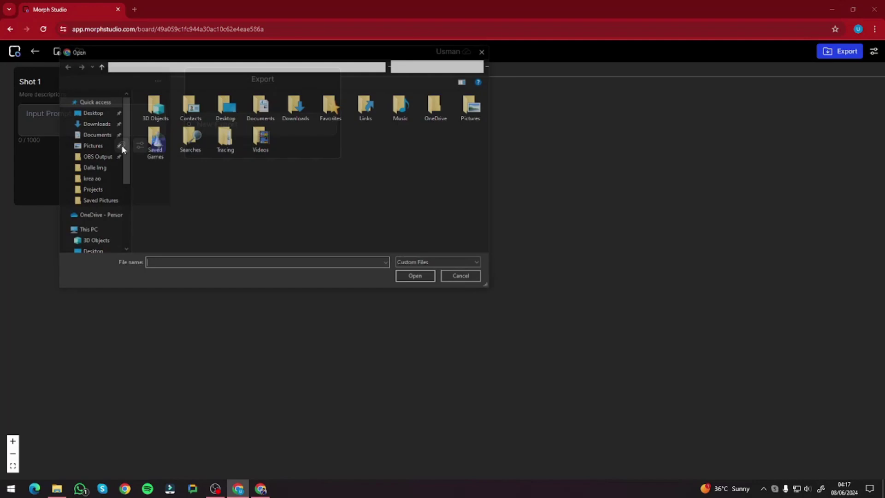
pyautogui.click(485, 51)
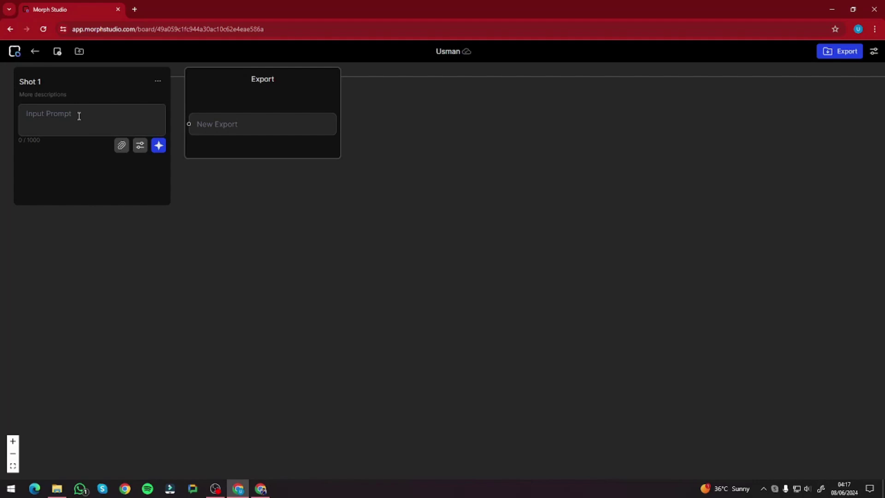
pyautogui.click(78, 116)
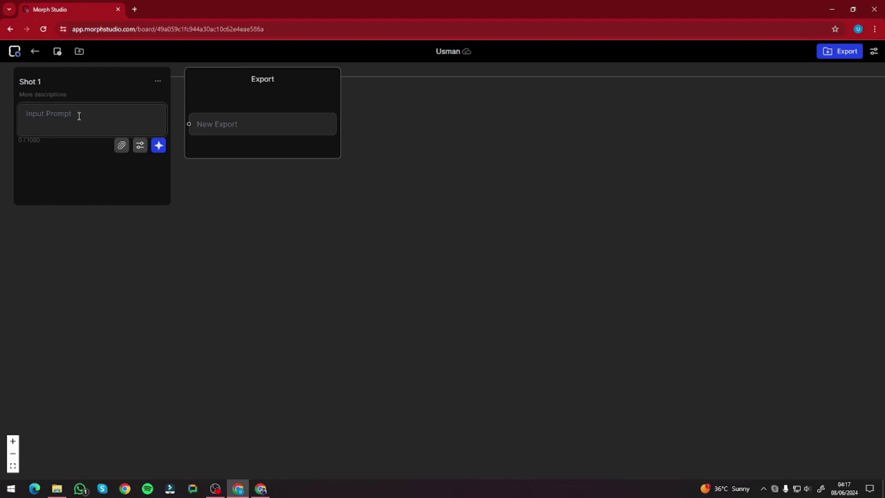
pyautogui.click(62, 115)
pyautogui.write('Old man reading in a cozy chair')
# Set Shot 1's duration to 5s and its motion to 5 in the generation settings, and close them
pyautogui.click(140, 145)
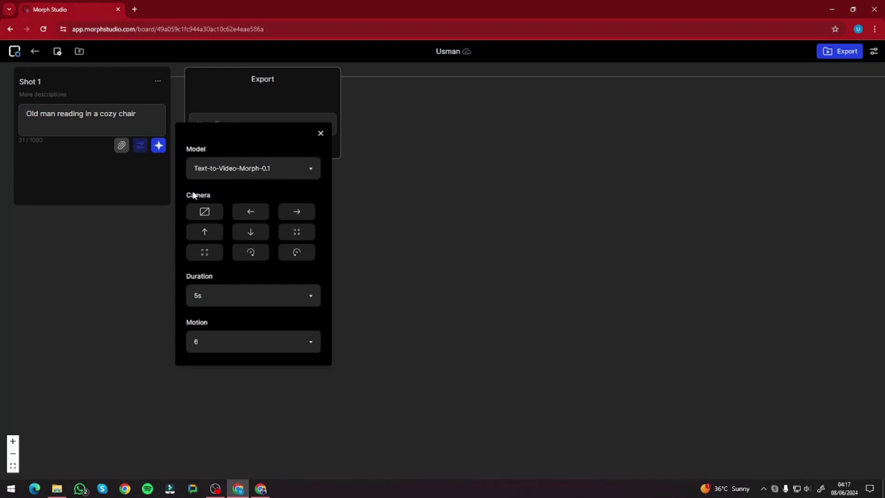
pyautogui.click(238, 299)
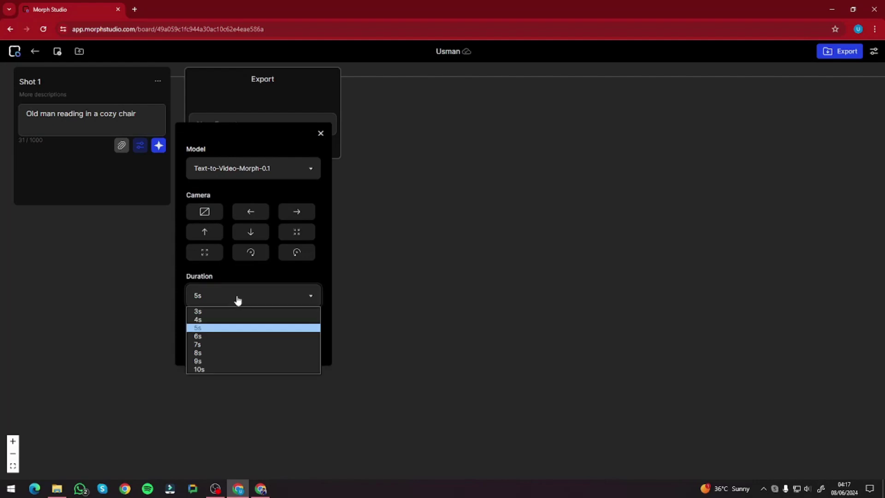
pyautogui.click(228, 329)
pyautogui.click(263, 343)
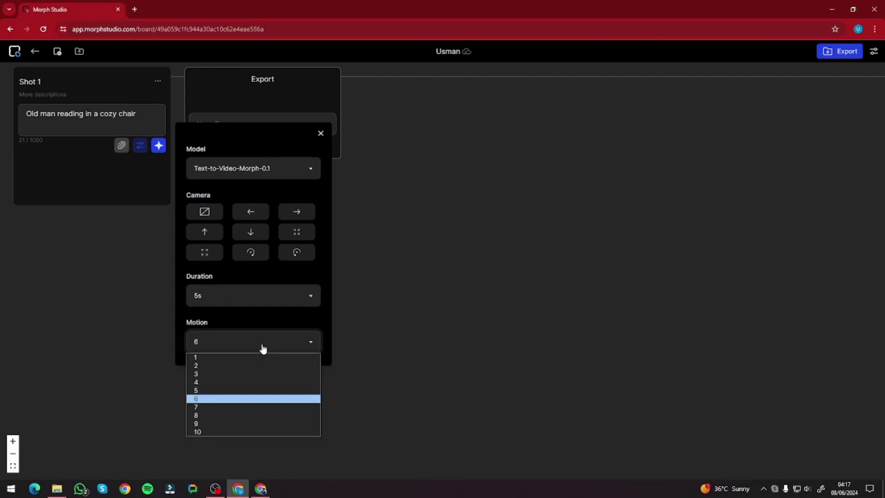
pyautogui.click(221, 389)
pyautogui.click(224, 345)
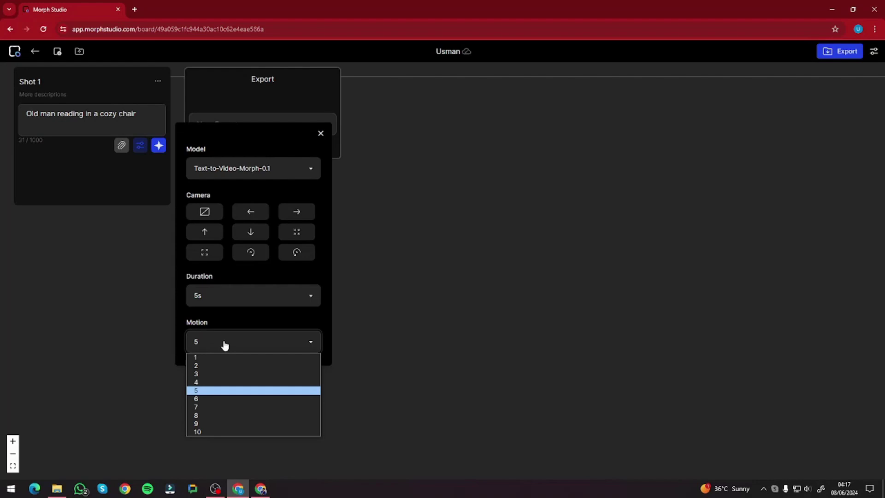
pyautogui.click(224, 345)
pyautogui.click(138, 181)
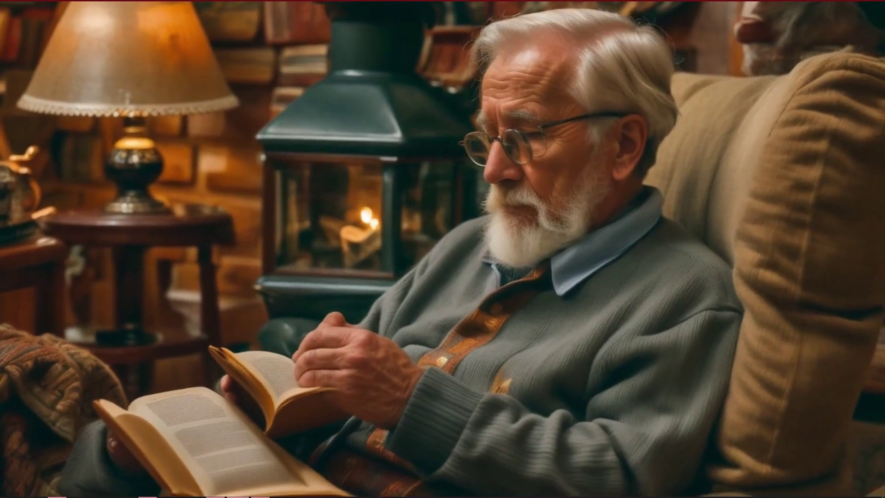
# Close the full-size preview and review the style and duration options for Shot 1's first clip without generating a restyled version
pyautogui.press('Escape')
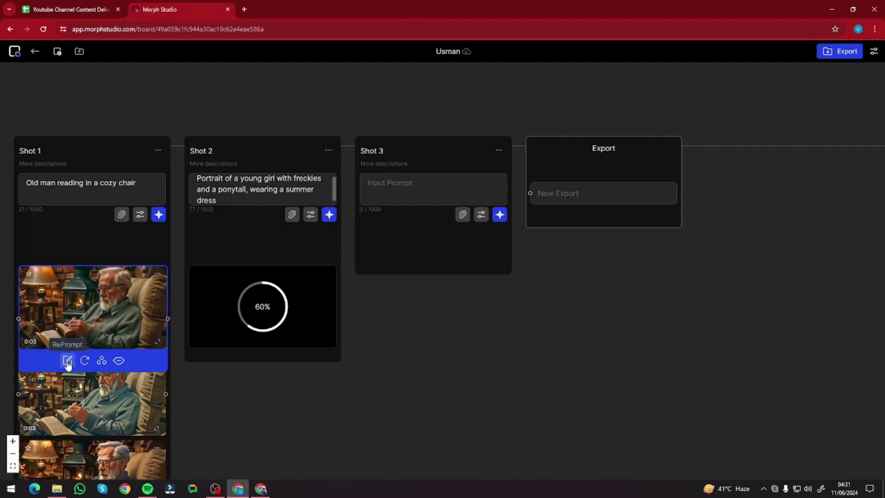
pyautogui.click(102, 360)
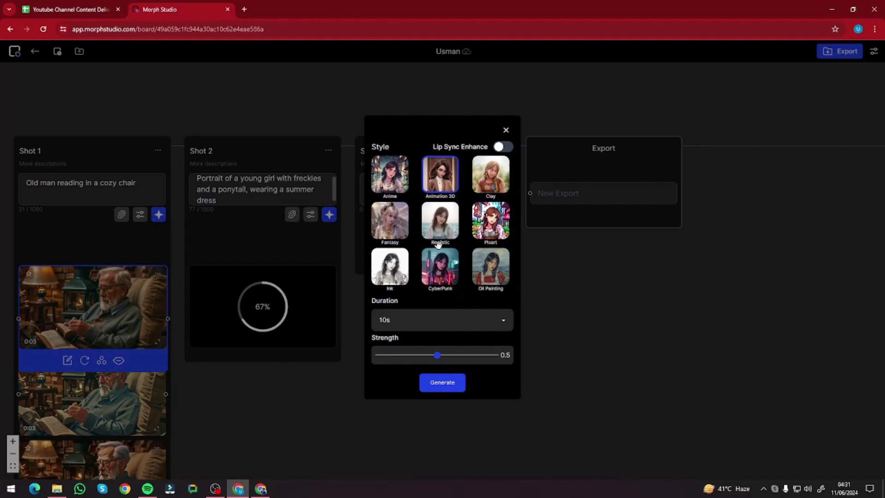
pyautogui.click(504, 322)
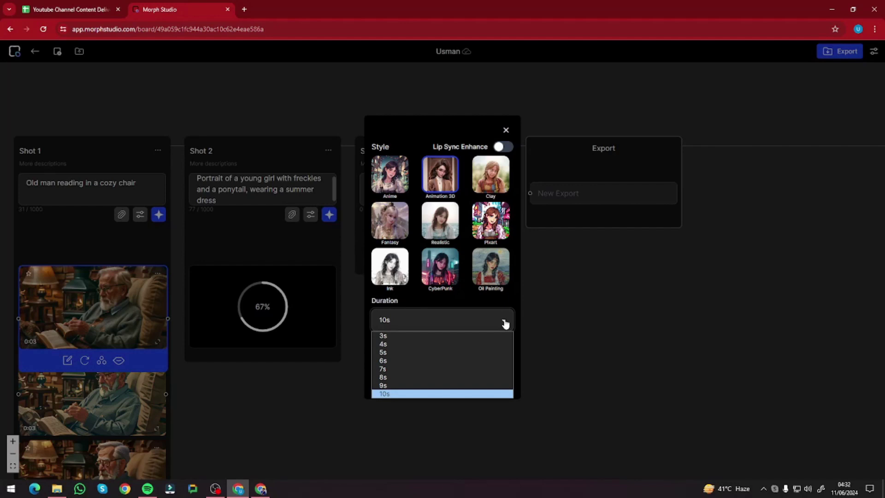
pyautogui.click(505, 322)
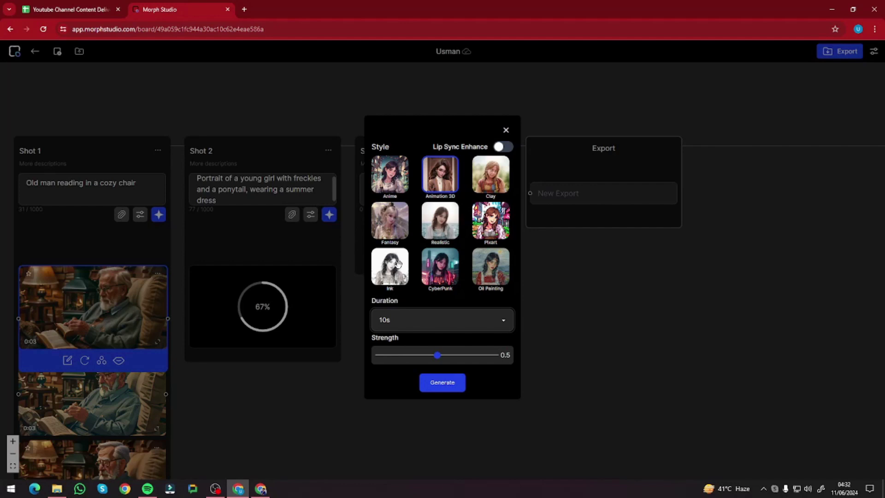
pyautogui.click(505, 130)
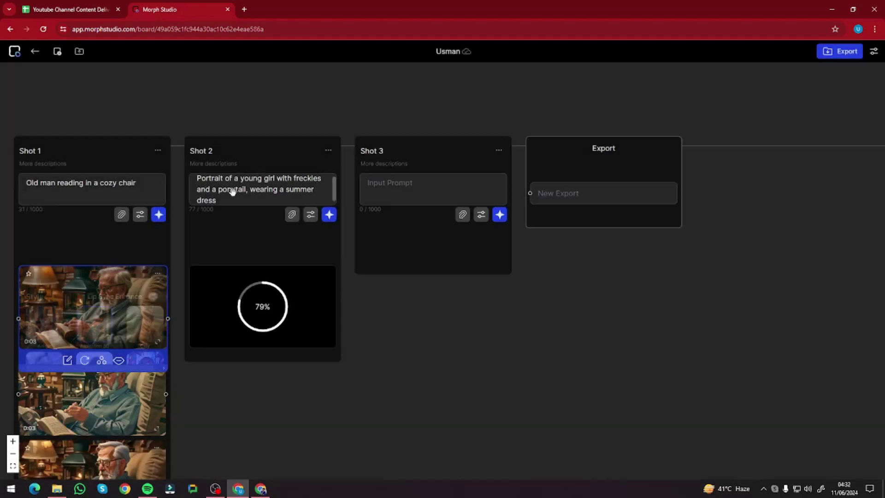
# Examine the second and third generated clips of Shot 1 and their editing options
pyautogui.click(81, 394)
pyautogui.scroll(-1, 81, 394)
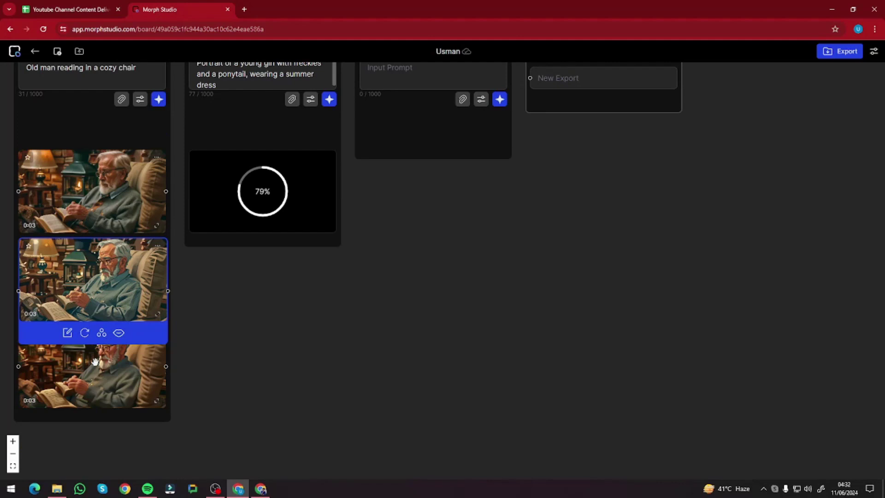
pyautogui.click(111, 355)
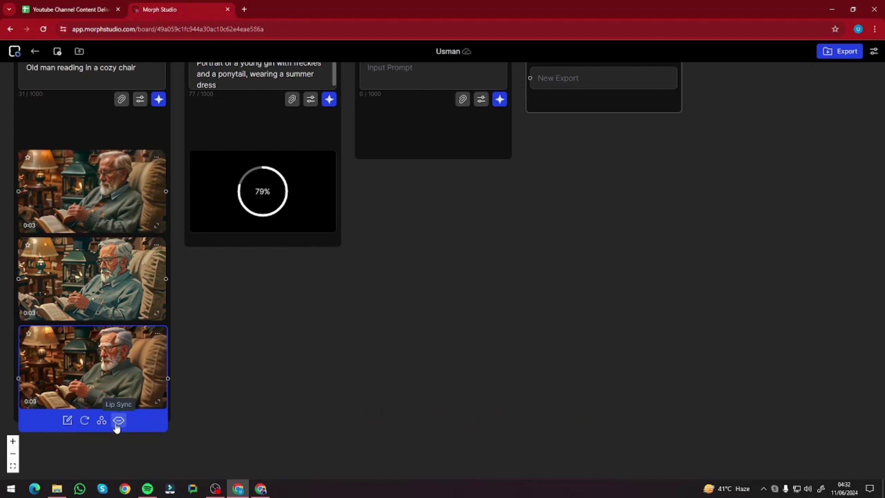
pyautogui.scroll(3, 253, 206)
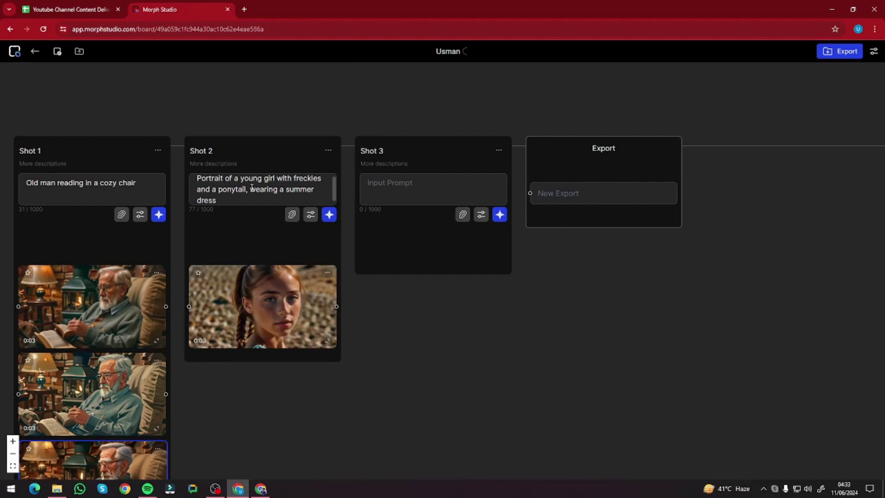
# Select the generated clip of Shot 2 and read through its prompt
pyautogui.click(265, 308)
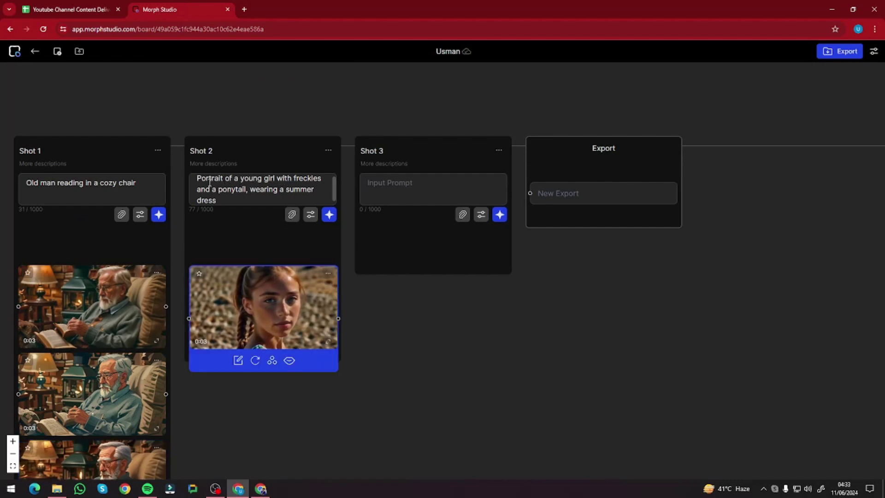
pyautogui.moveTo(202, 173); pyautogui.dragTo(273, 182)
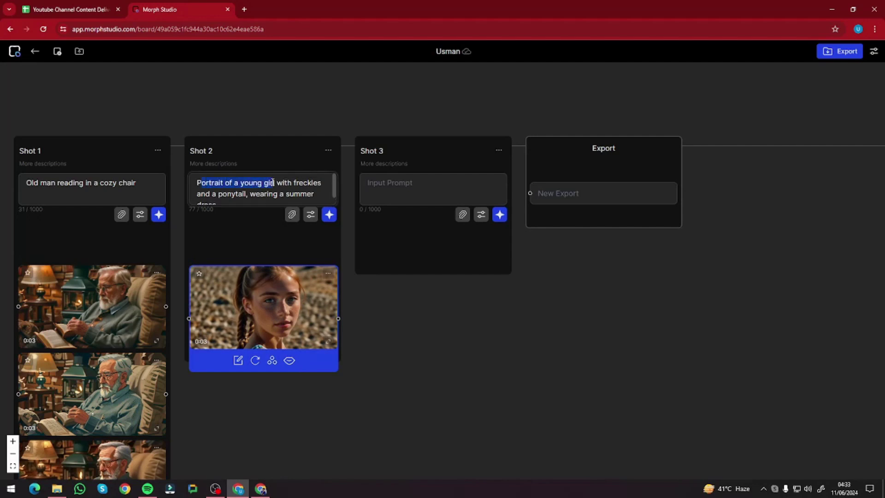
pyautogui.scroll(-1, 272, 183)
pyautogui.scroll(-1, 276, 166)
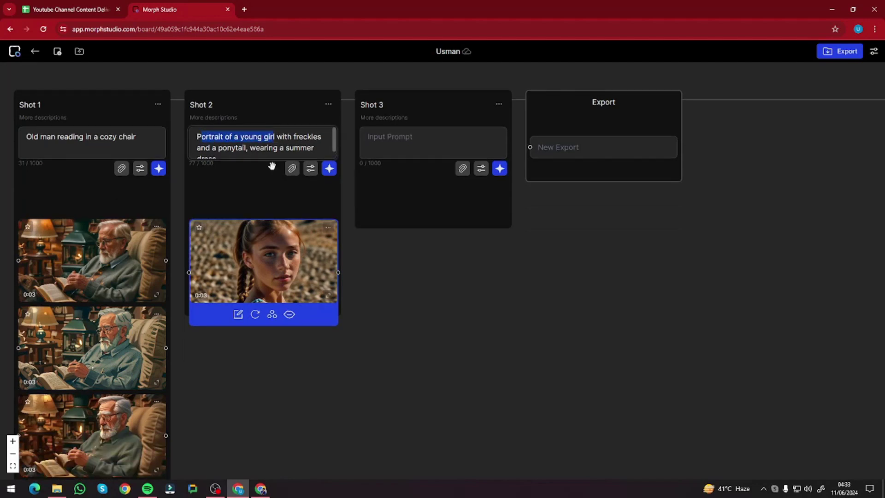
pyautogui.scroll(2, 270, 165)
pyautogui.scroll(-1, 336, 185)
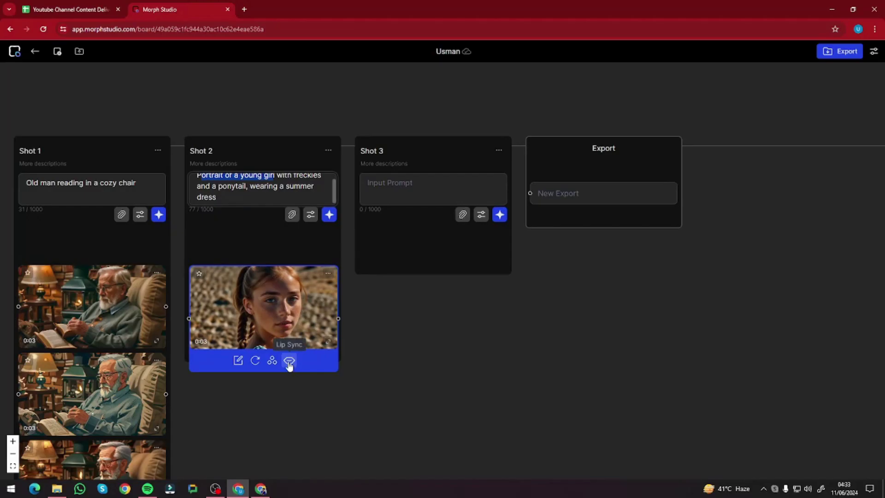
# Lip-sync the Shot 2 clip with the voice file Sample audio from the Music folder
pyautogui.click(289, 363)
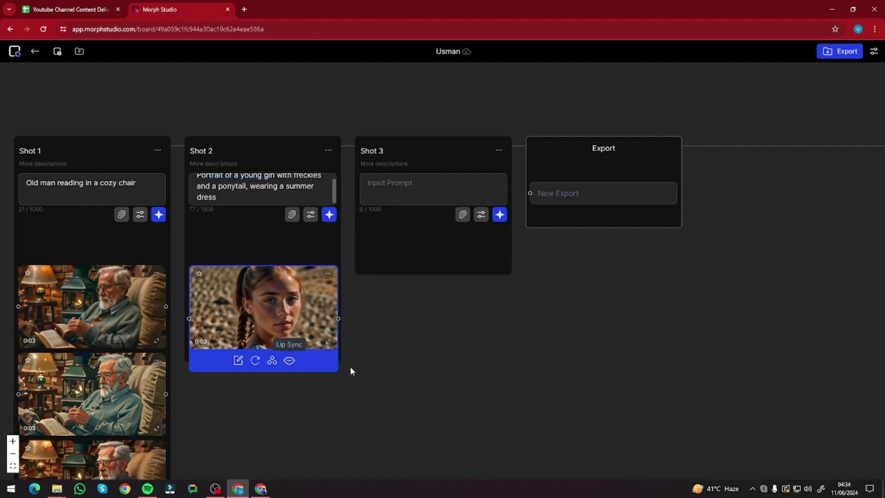
pyautogui.click(291, 365)
pyautogui.click(323, 363)
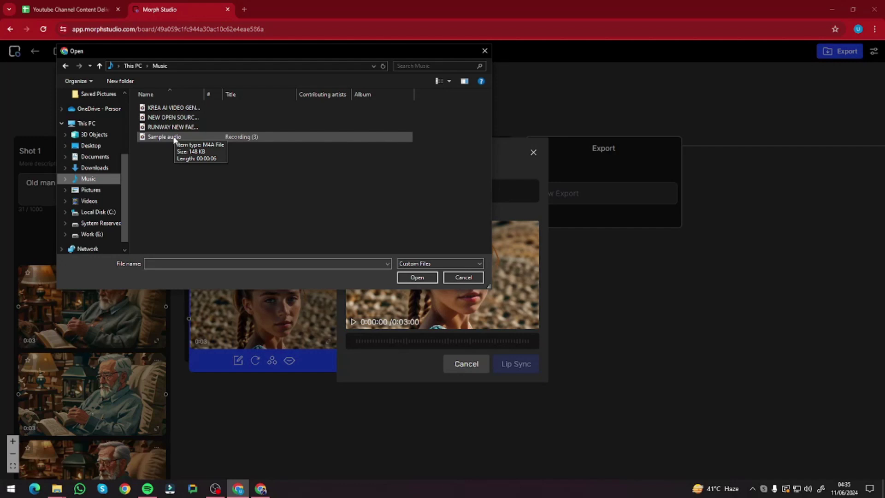
pyautogui.doubleClick(175, 138)
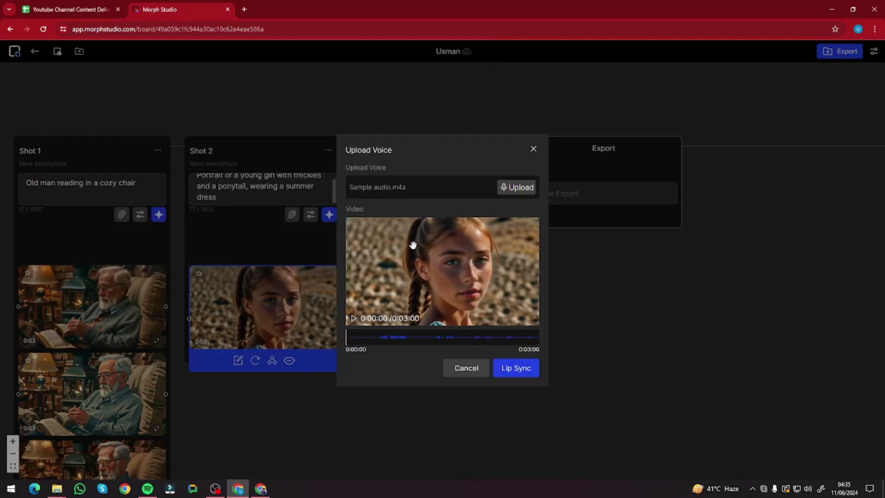
pyautogui.click(511, 369)
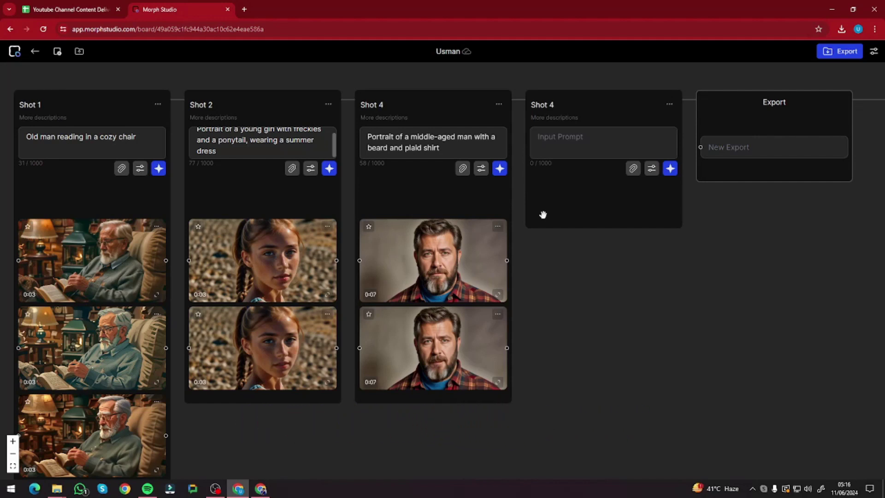
pyautogui.click(634, 170)
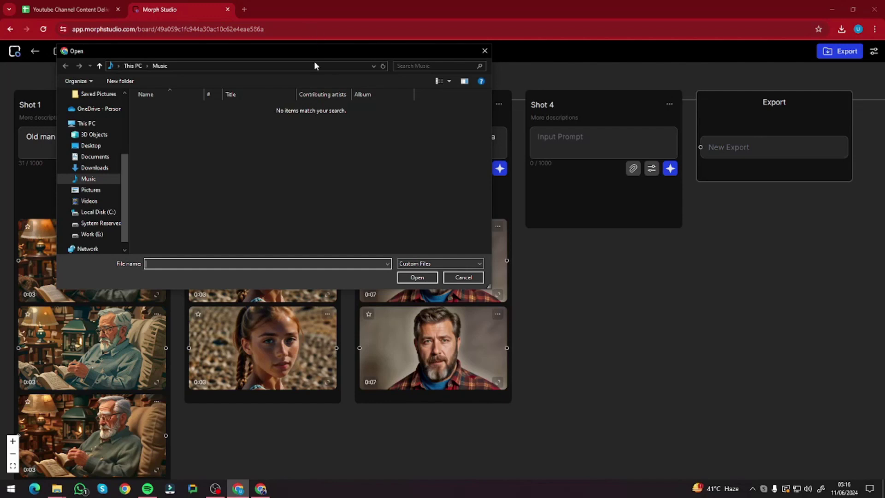
pyautogui.moveTo(316, 50); pyautogui.dragTo(408, 116)
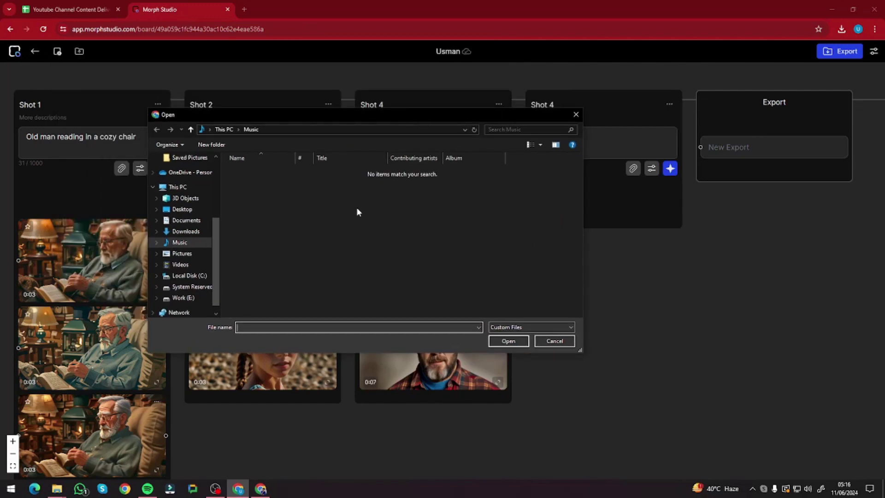
pyautogui.scroll(3, 217, 244)
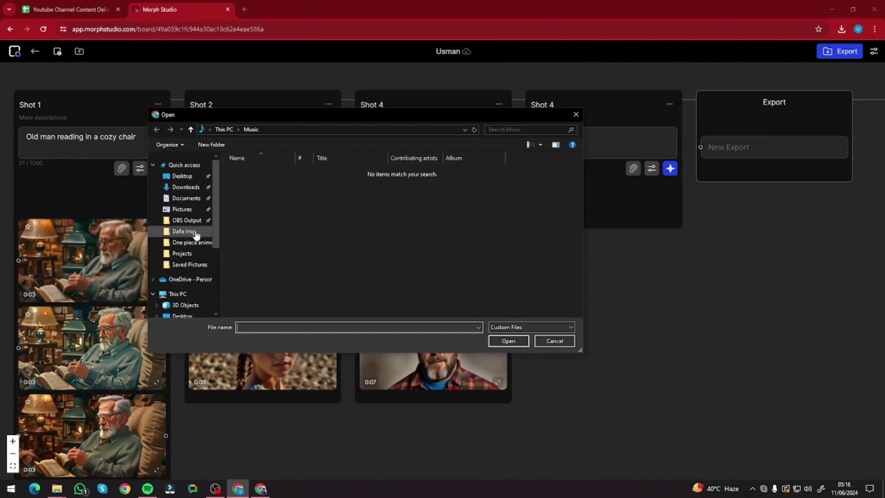
pyautogui.click(182, 209)
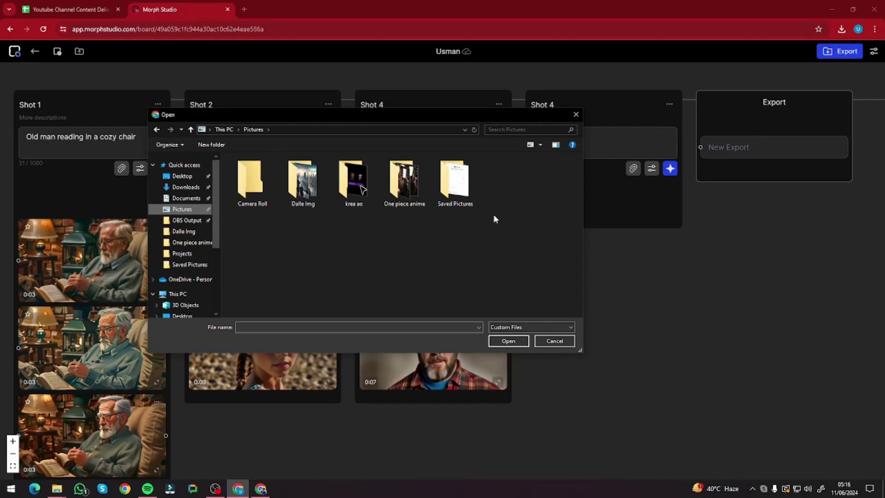
pyautogui.doubleClick(312, 195)
pyautogui.scroll(-1, 408, 219)
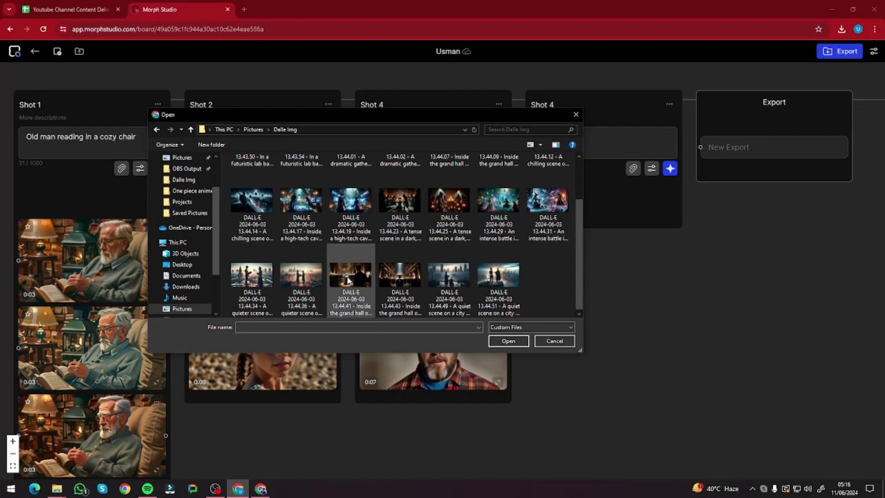
pyautogui.hotkey('alt', 'Left')
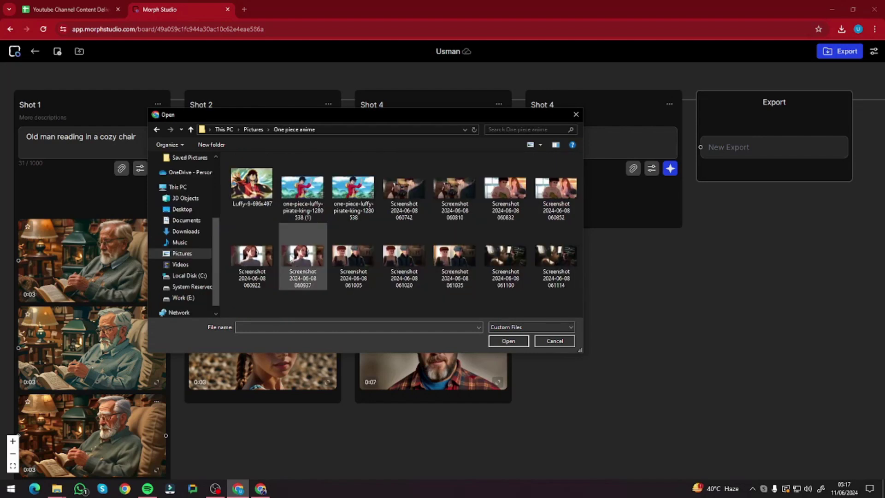
pyautogui.doubleClick(297, 263)
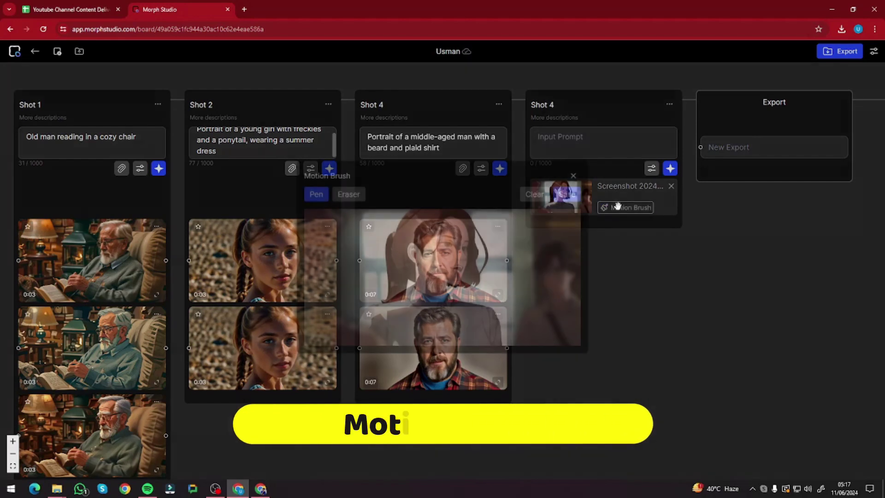
# Paint over the woman in the attached image with the Motion Brush pen and save the mask
pyautogui.click(619, 208)
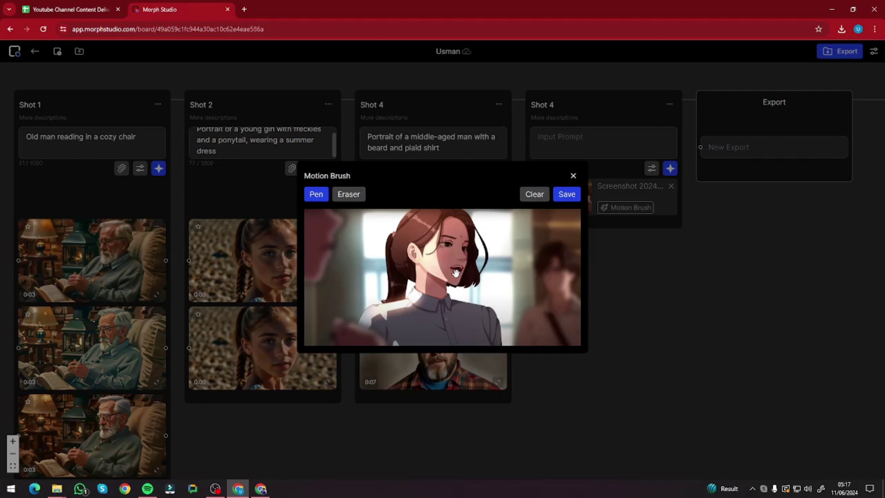
pyautogui.moveTo(423, 226)
pyautogui.mouseDown()
pyautogui.moveTo(402, 232)
pyautogui.moveTo(387, 303)
pyautogui.moveTo(369, 332)
pyautogui.moveTo(411, 334)
pyautogui.mouseUp()
pyautogui.moveTo(475, 336)
pyautogui.mouseDown()
pyautogui.moveTo(480, 320)
pyautogui.moveTo(447, 316)
pyautogui.moveTo(441, 243)
pyautogui.mouseUp()
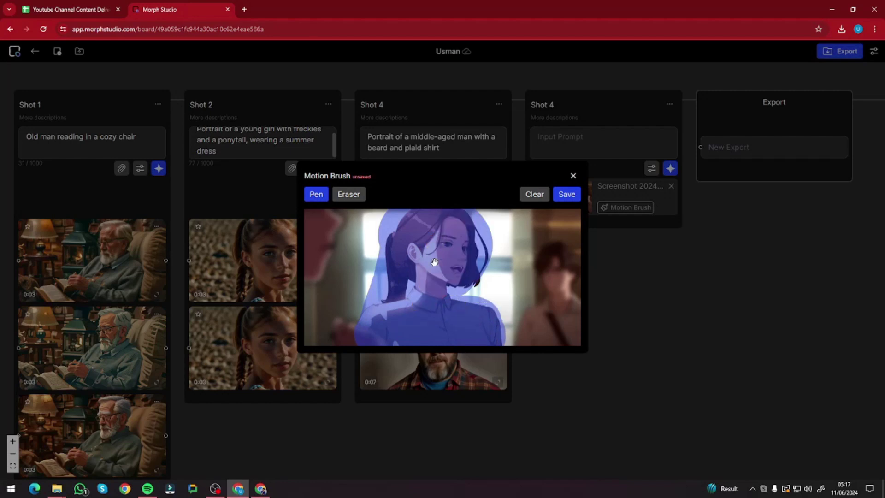
pyautogui.click(566, 197)
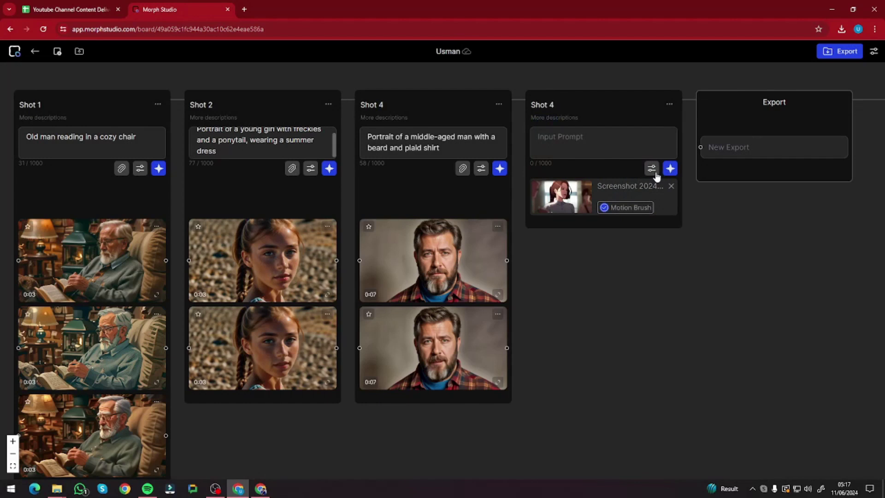
# Configure the image shot with the Image-to-Video-Morph-0.1 model, zoom-out camera, 5s duration and motion 6
pyautogui.click(651, 169)
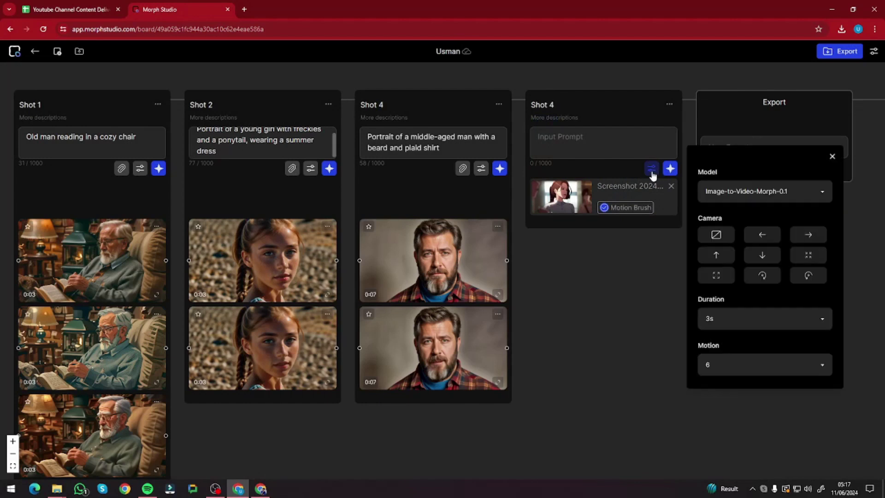
pyautogui.click(737, 199)
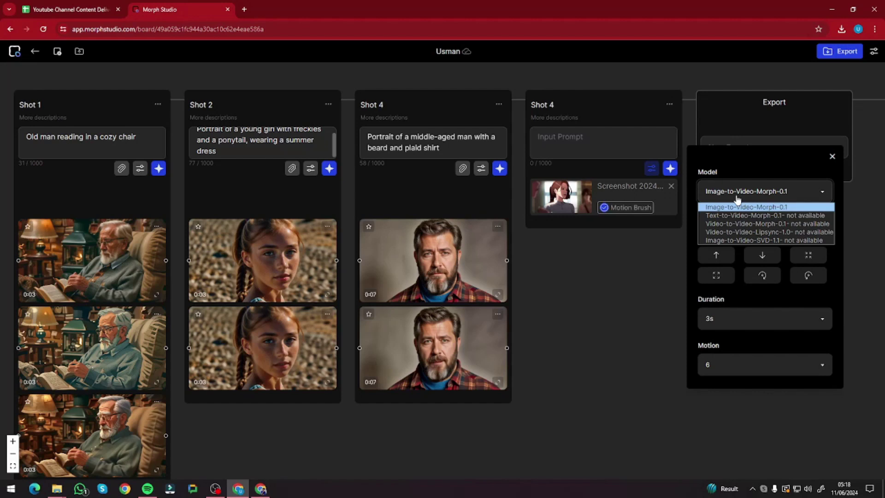
pyautogui.click(737, 202)
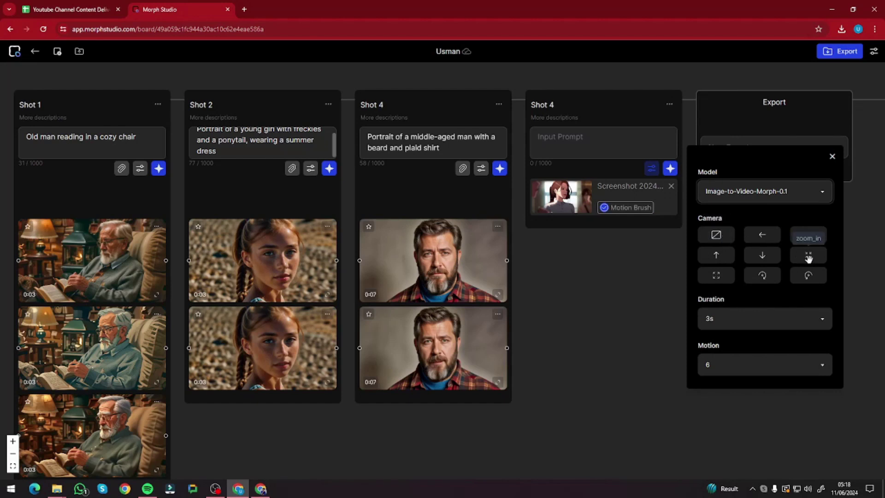
pyautogui.click(715, 275)
pyautogui.click(707, 317)
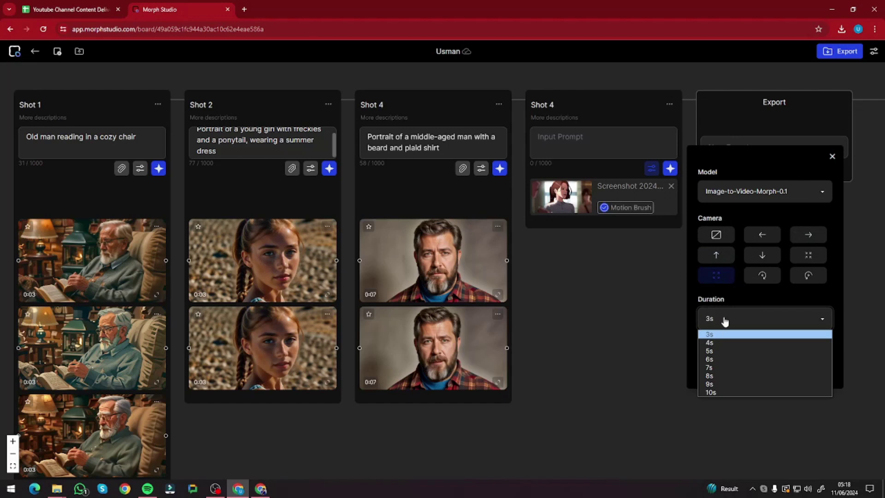
pyautogui.click(712, 351)
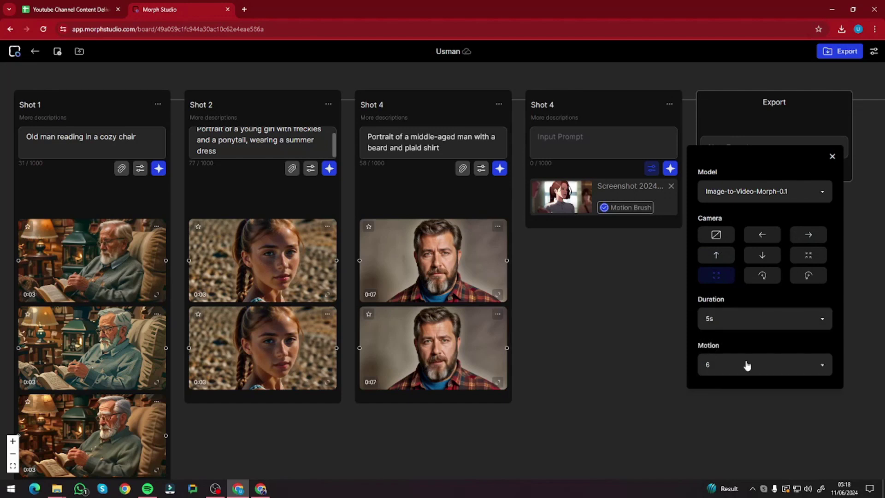
pyautogui.click(746, 369)
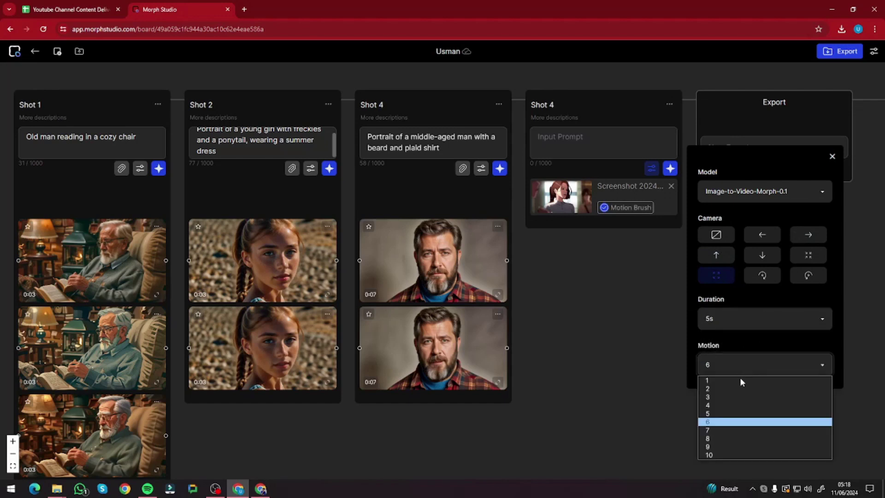
pyautogui.click(729, 422)
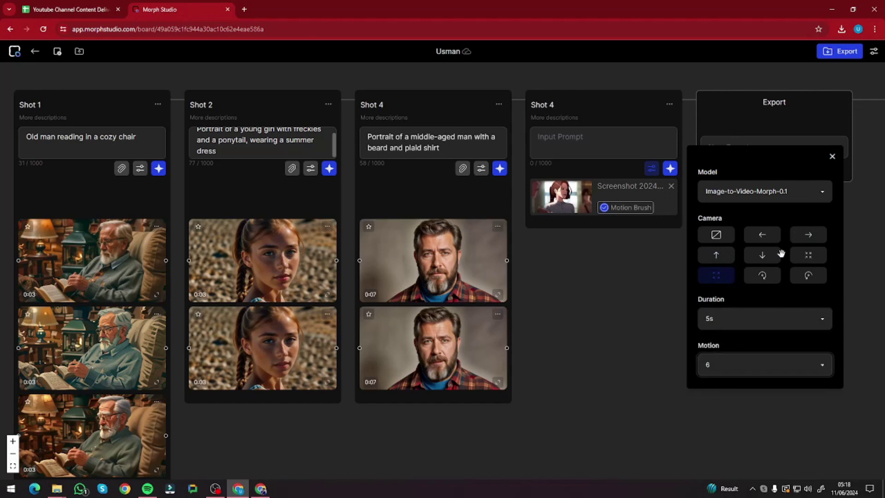
pyautogui.click(832, 156)
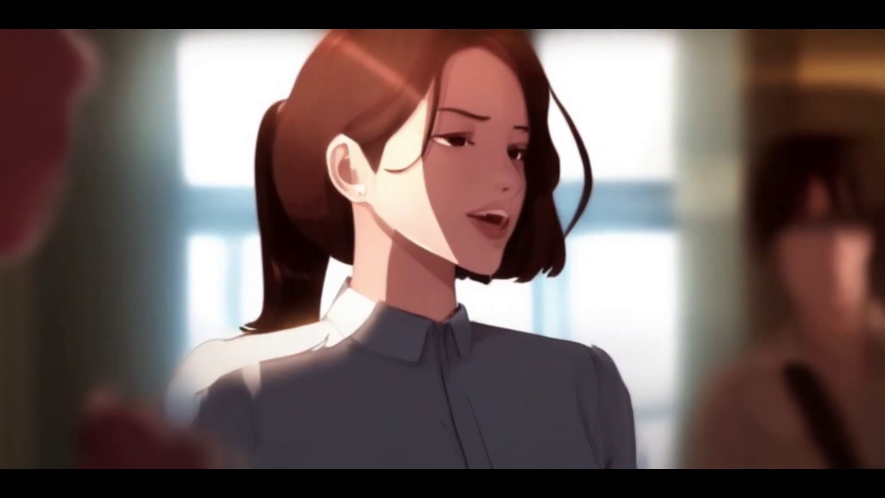
# Watch the clip video (9) in Media Player outside full screen and put the player away
pyautogui.press('Escape')
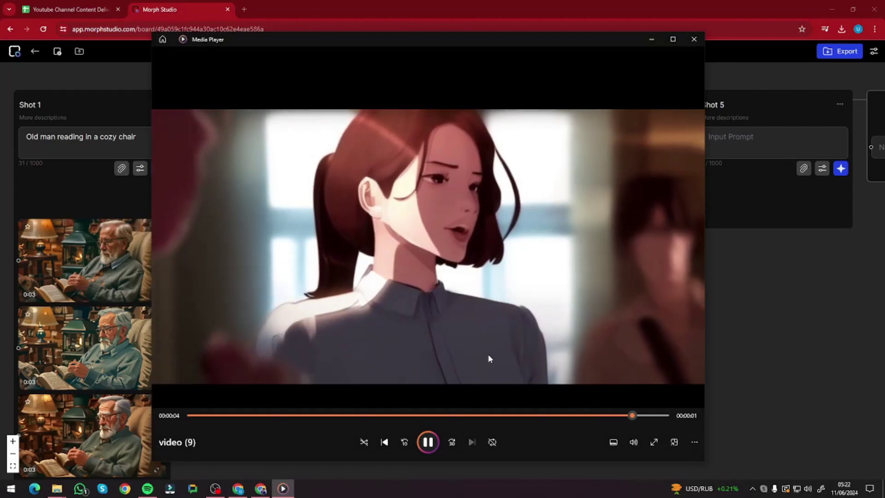
pyautogui.click(488, 359)
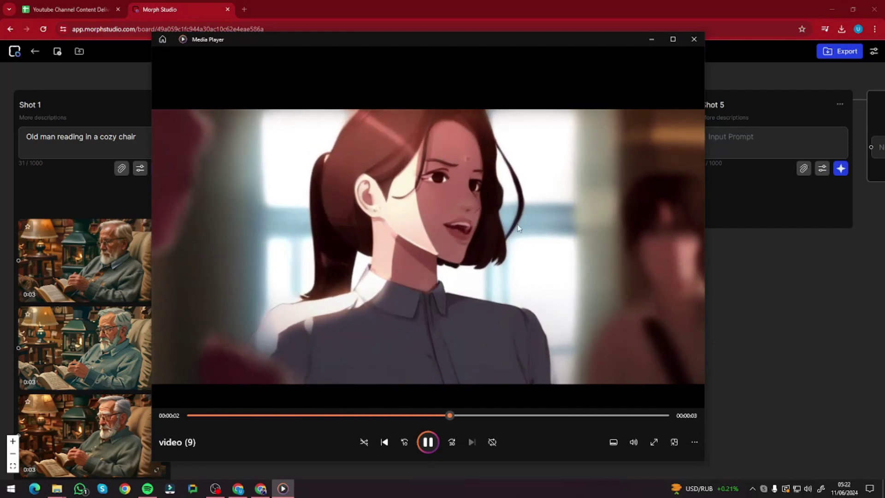
pyautogui.click(657, 41)
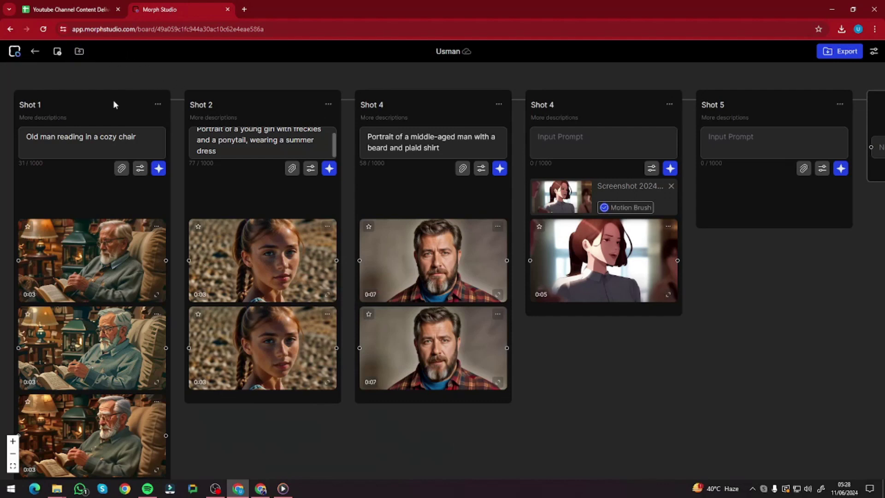
# Batch-upload nine DALL-E images from the Dalle Img folder in Pictures to the board
pyautogui.click(80, 51)
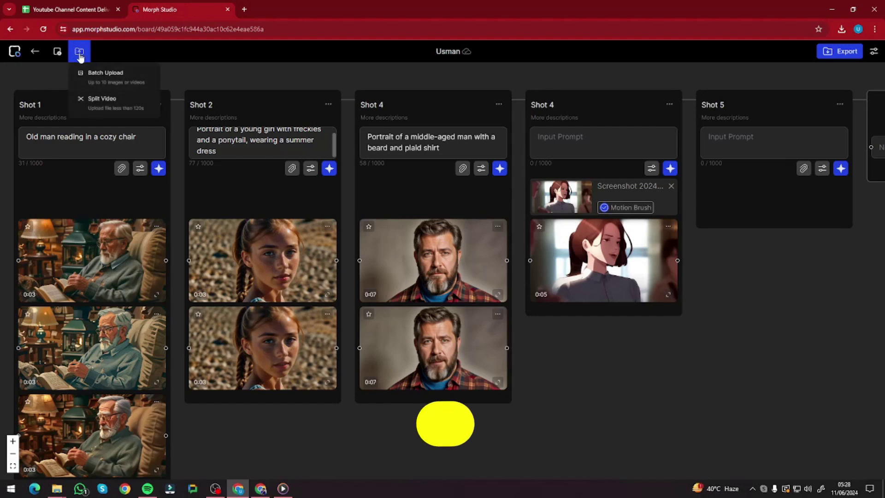
pyautogui.click(99, 82)
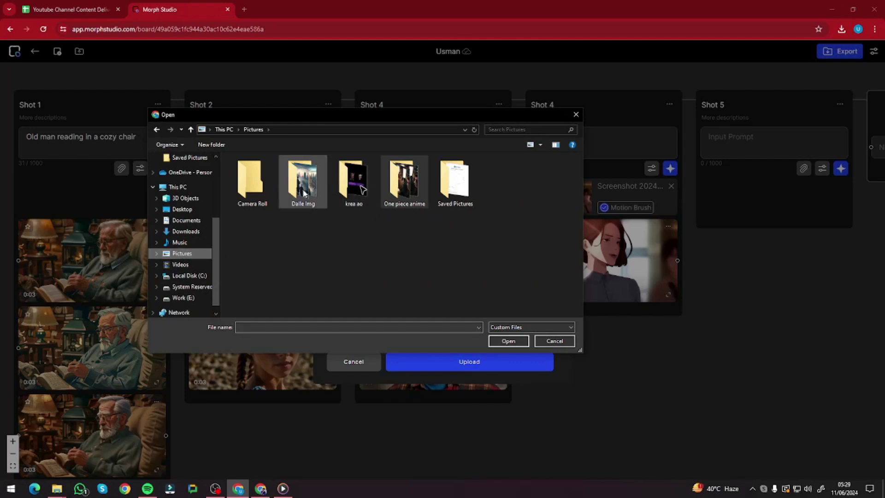
pyautogui.doubleClick(304, 190)
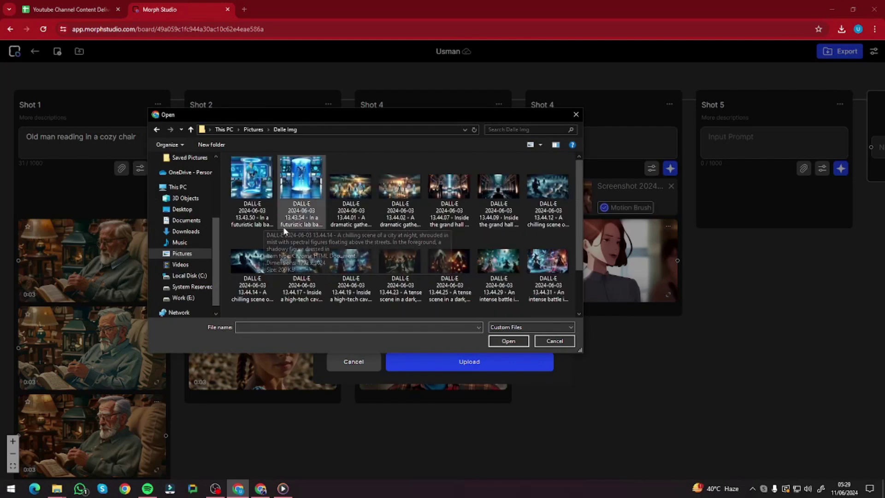
pyautogui.doubleClick(431, 216)
pyautogui.scroll(-1, 422, 252)
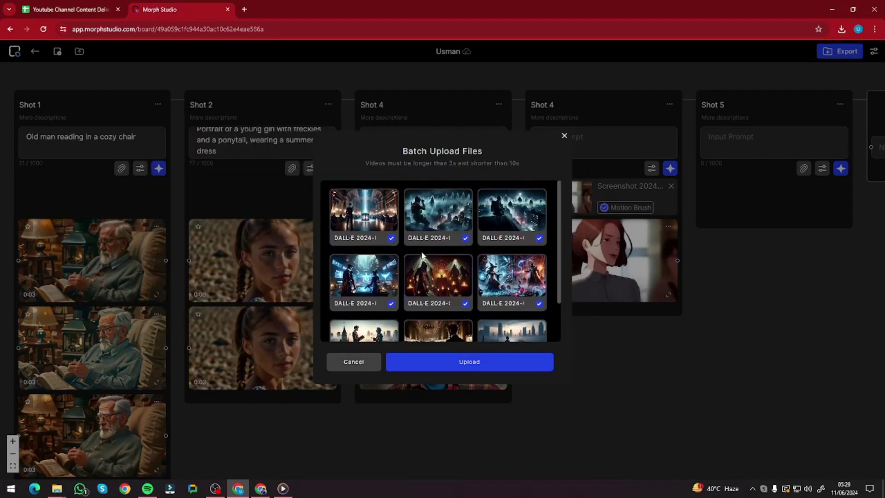
pyautogui.click(457, 362)
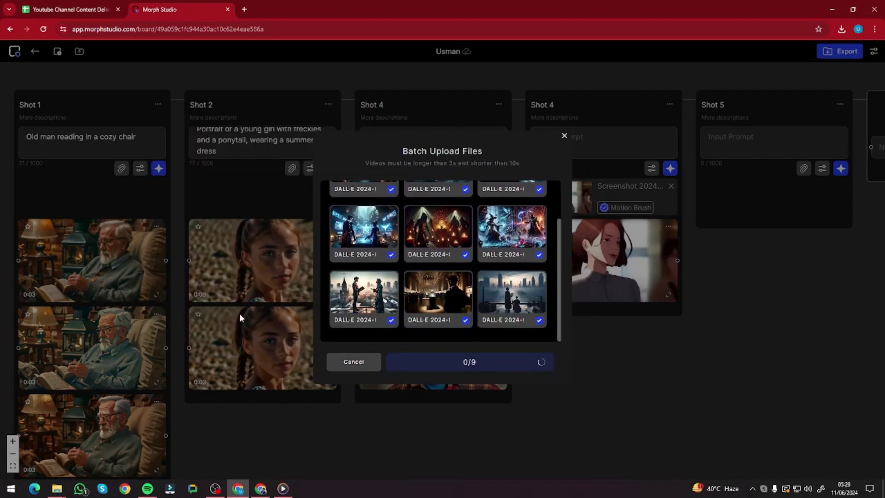
# Delete Shot 1, Shot 2 and the Shot 4 with the middle-aged man from the board
pyautogui.click(12, 455)
pyautogui.moveTo(330, 361); pyautogui.dragTo(65, 370)
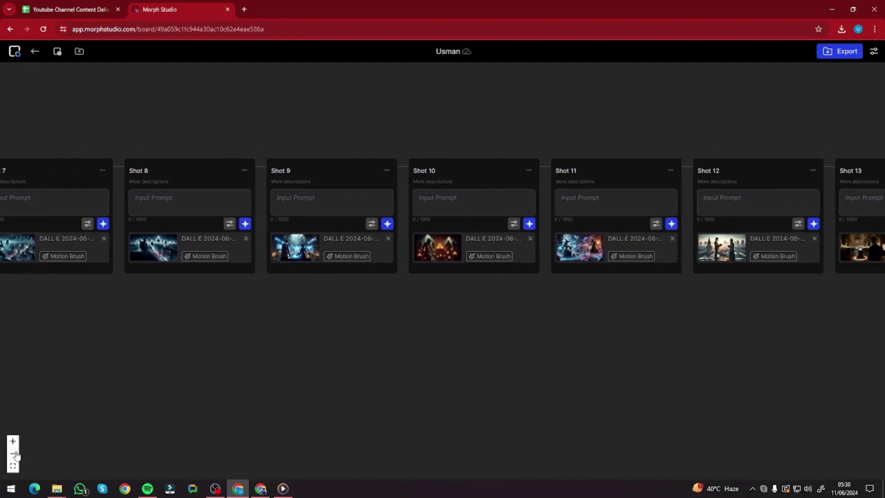
pyautogui.click(14, 454)
pyautogui.hscroll(-15, 203, 368)
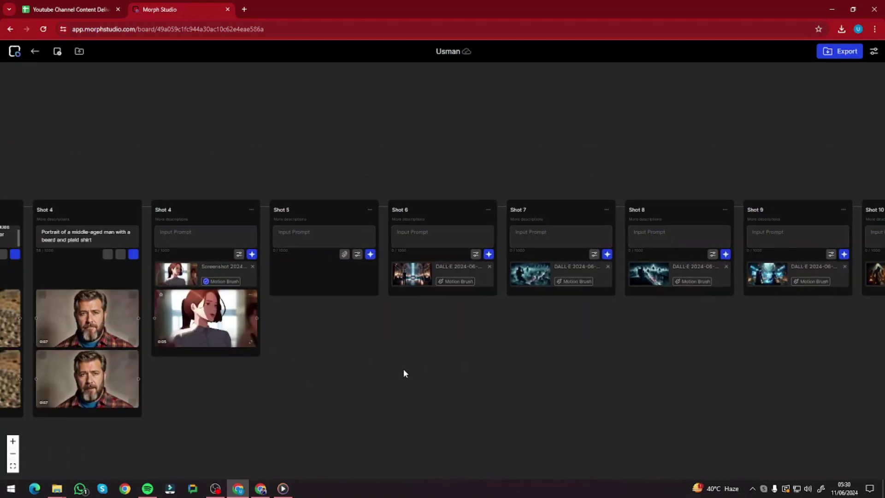
pyautogui.moveTo(546, 389); pyautogui.dragTo(562, 362)
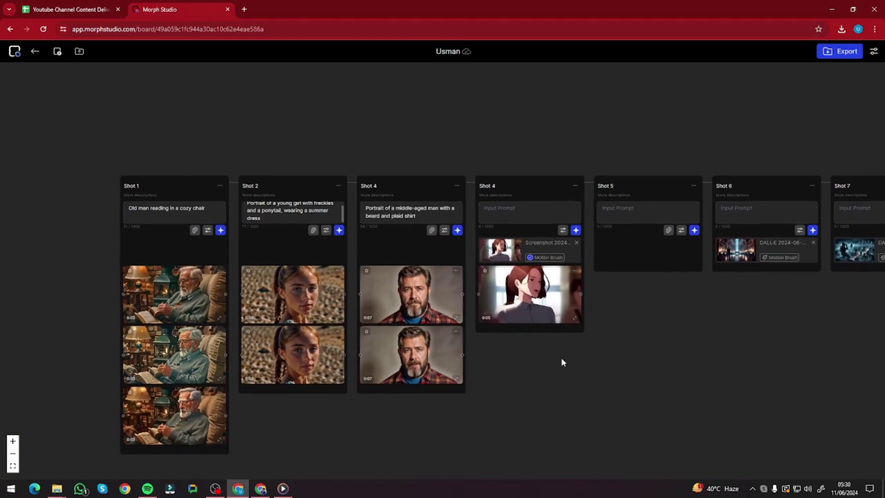
pyautogui.click(220, 186)
pyautogui.click(418, 312)
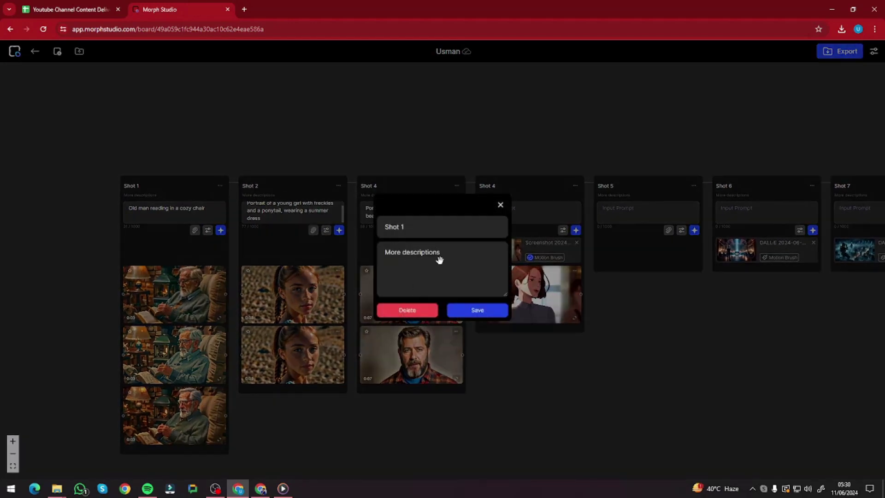
pyautogui.click(220, 186)
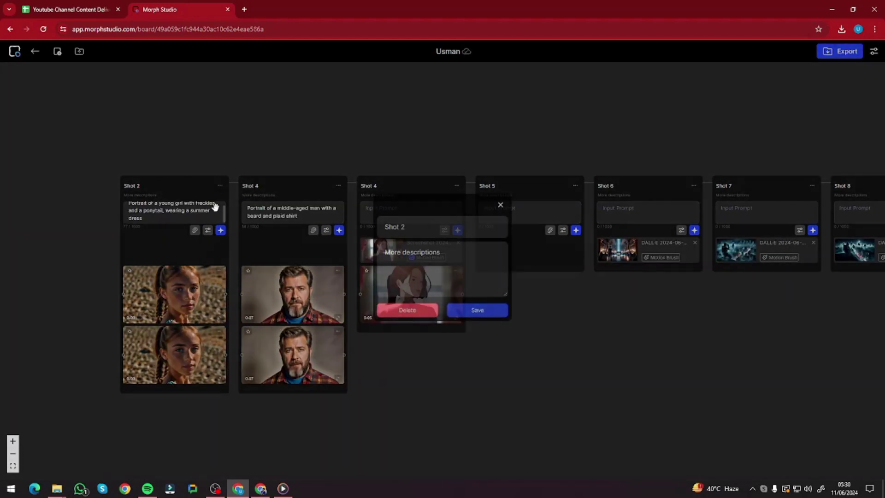
pyautogui.click(412, 314)
pyautogui.click(220, 186)
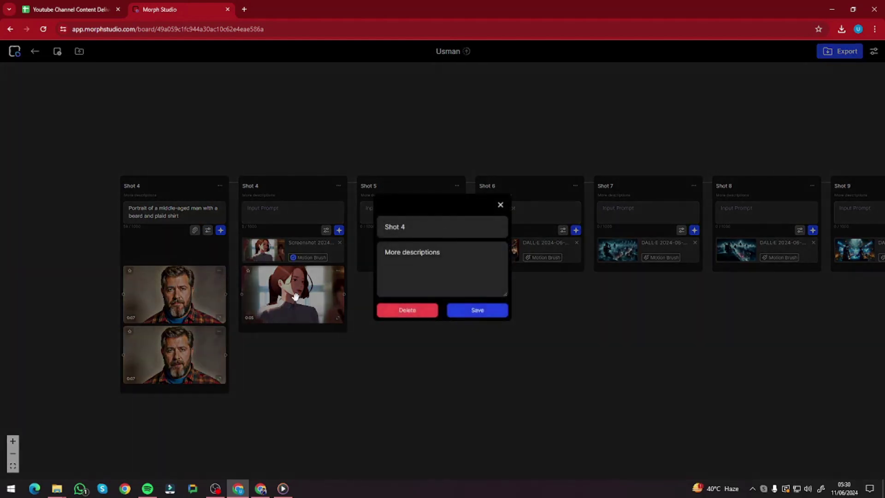
pyautogui.click(431, 314)
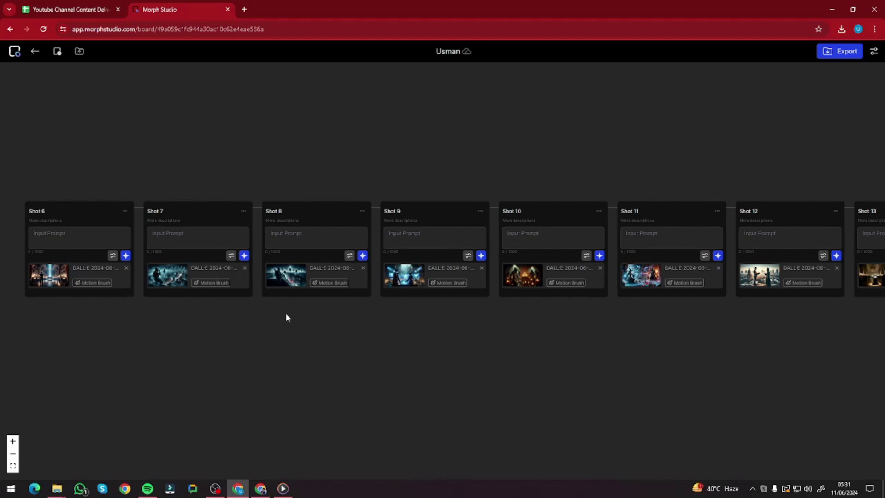
# Look through the uploaded image shots from Shot 6 to Shot 14 and their generation jobs
pyautogui.hscroll(5, 466, 346)
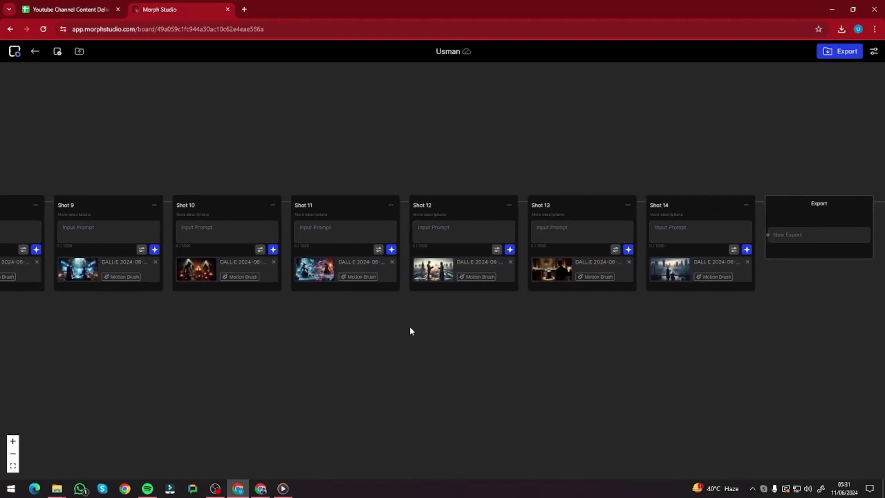
pyautogui.hscroll(-15, 253, 330)
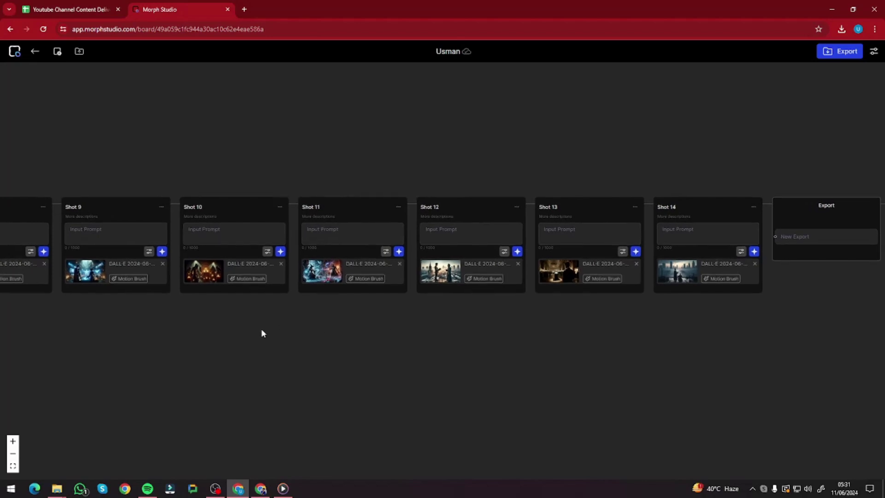
pyautogui.hscroll(4, 463, 336)
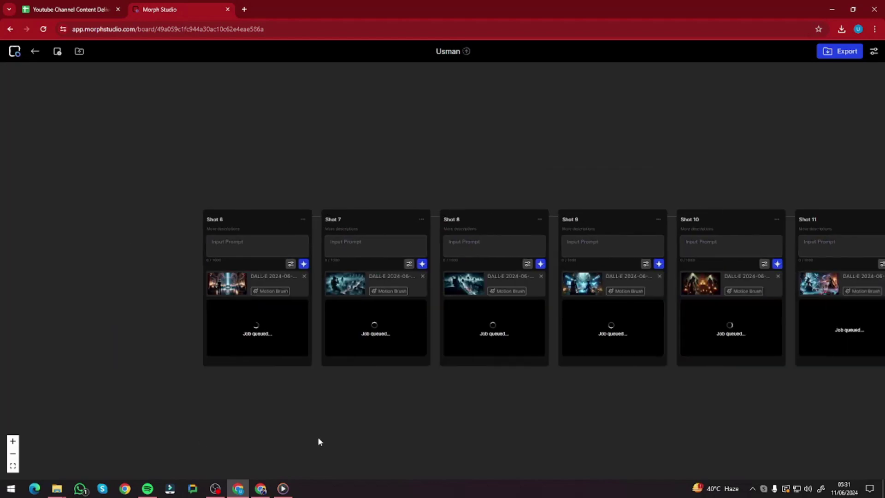
pyautogui.hscroll(5, 317, 436)
pyautogui.hscroll(9, 426, 434)
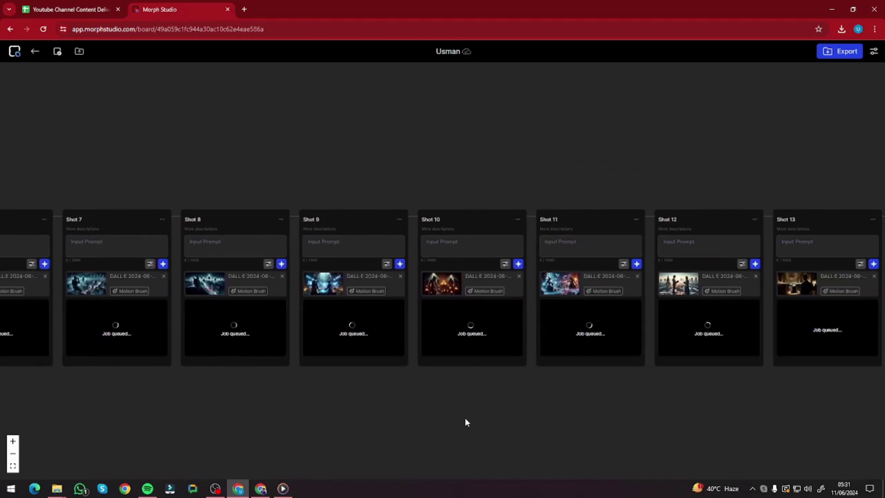
pyautogui.hscroll(4, 438, 391)
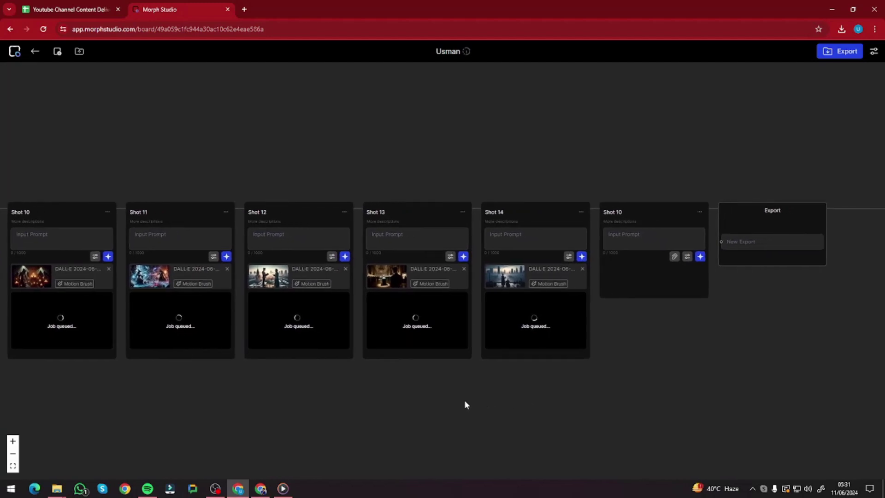
# Follow the links between the generated clips from Shot 6 through Shot 14 to the Export block
pyautogui.hscroll(-10, 463, 401)
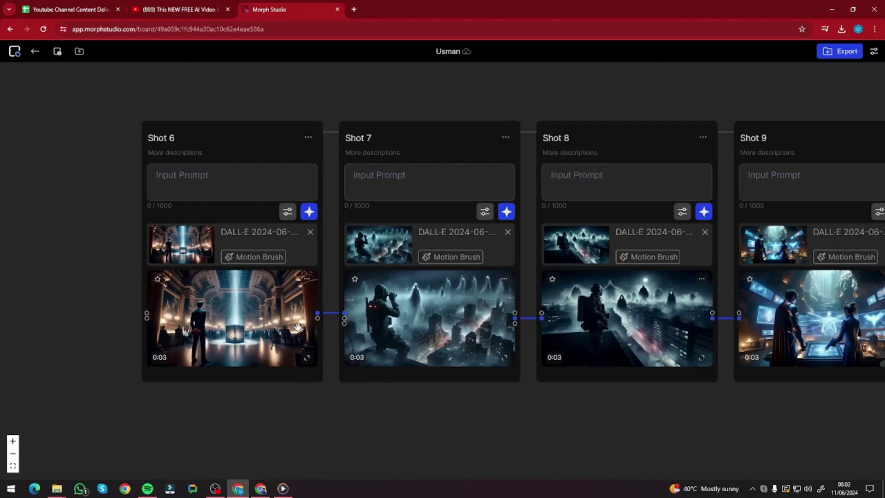
pyautogui.hscroll(10, 519, 354)
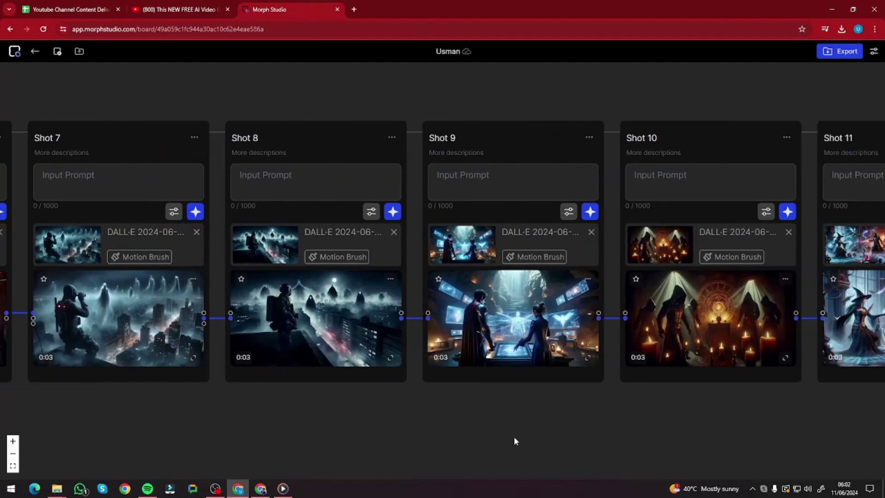
pyautogui.hscroll(5, 599, 417)
pyautogui.hscroll(20, 598, 407)
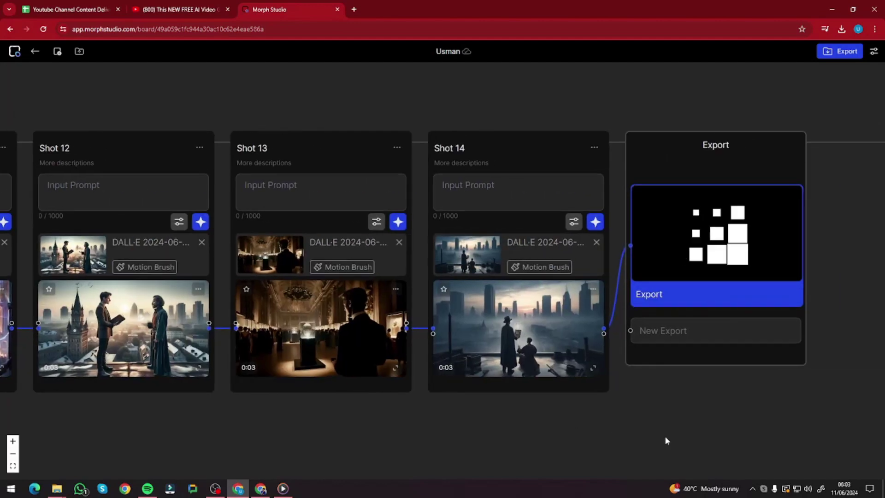
pyautogui.hscroll(2, 666, 440)
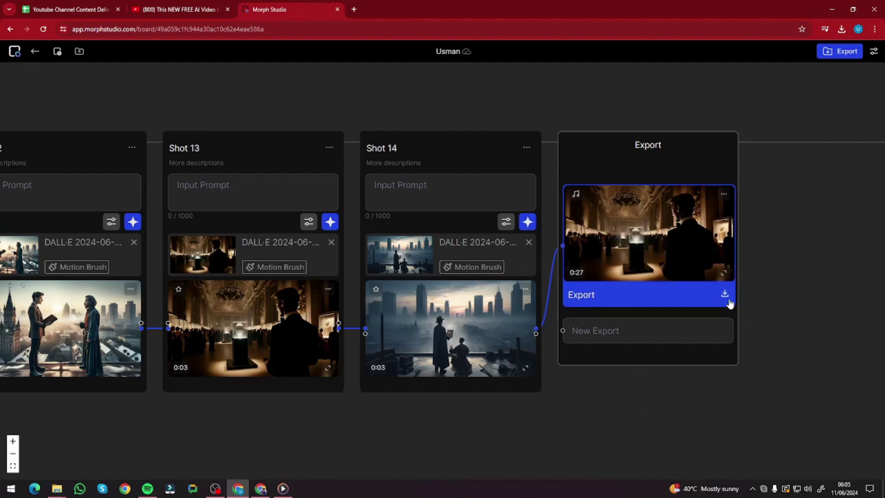
# Download the export as a full video and play the file Export from the Downloads folder
pyautogui.click(725, 295)
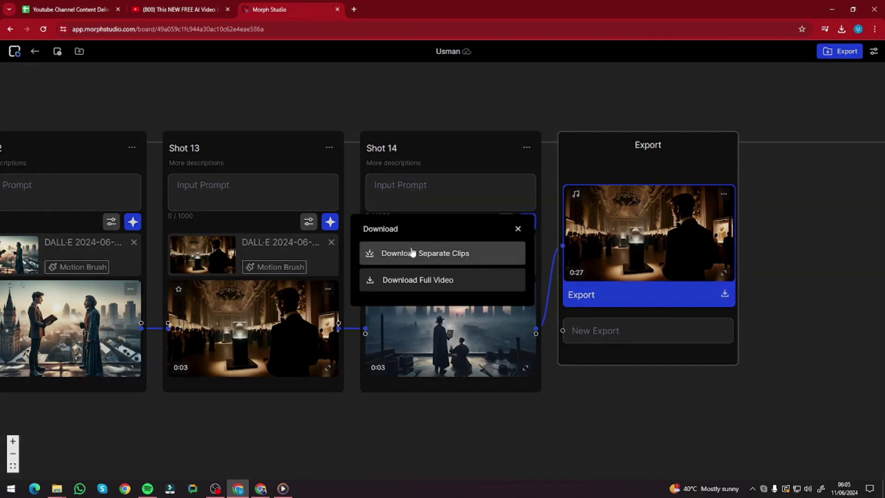
pyautogui.click(415, 285)
pyautogui.click(817, 51)
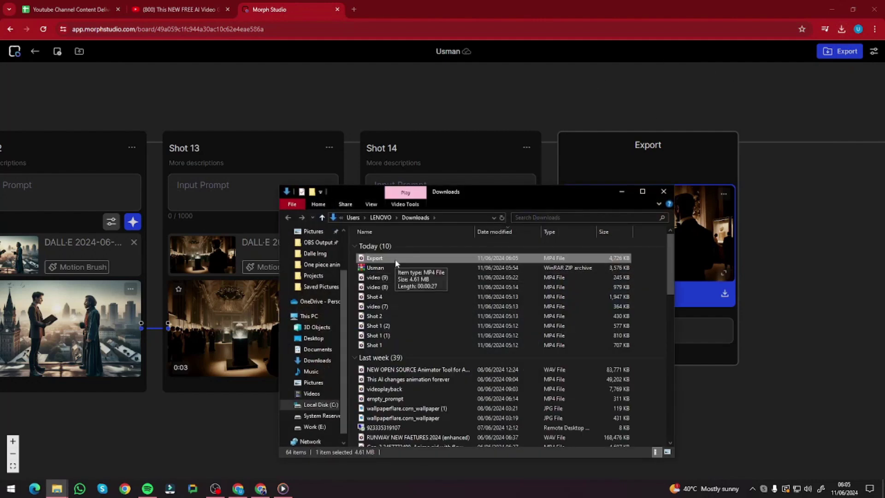
pyautogui.doubleClick(395, 260)
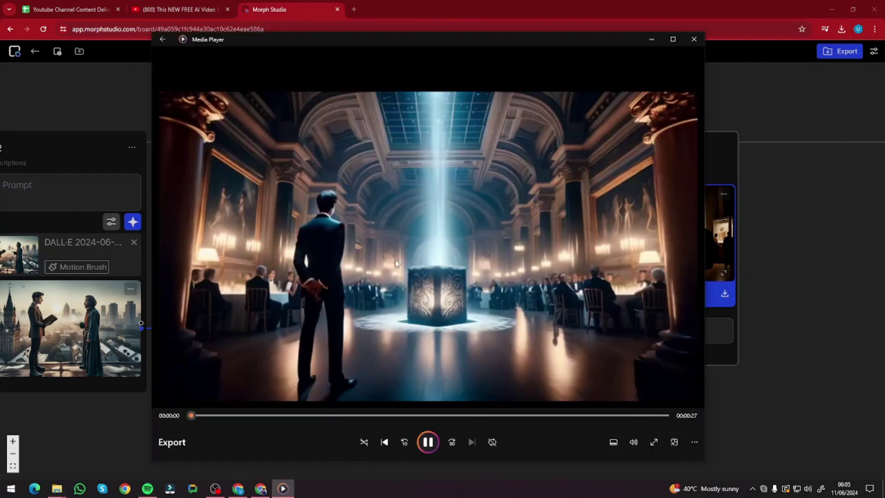